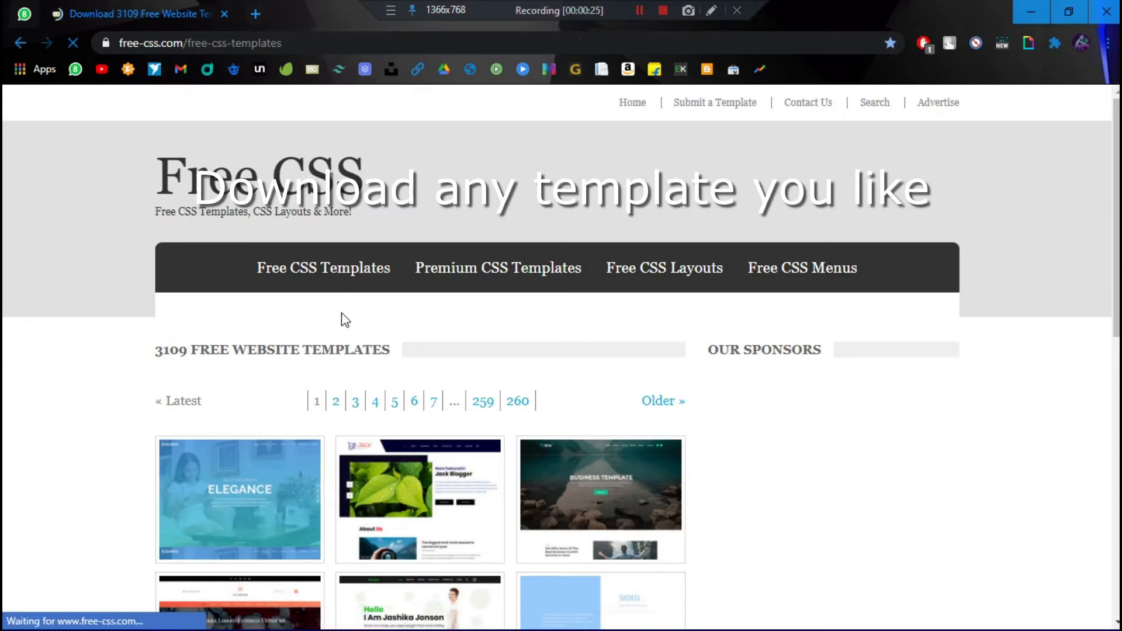
Step: Accept the Free CSS cookie notice and open The Town template's details page
{"action": "scroll", "coordinate": [343, 321], "scroll_direction": "down", "scroll_amount": 4}
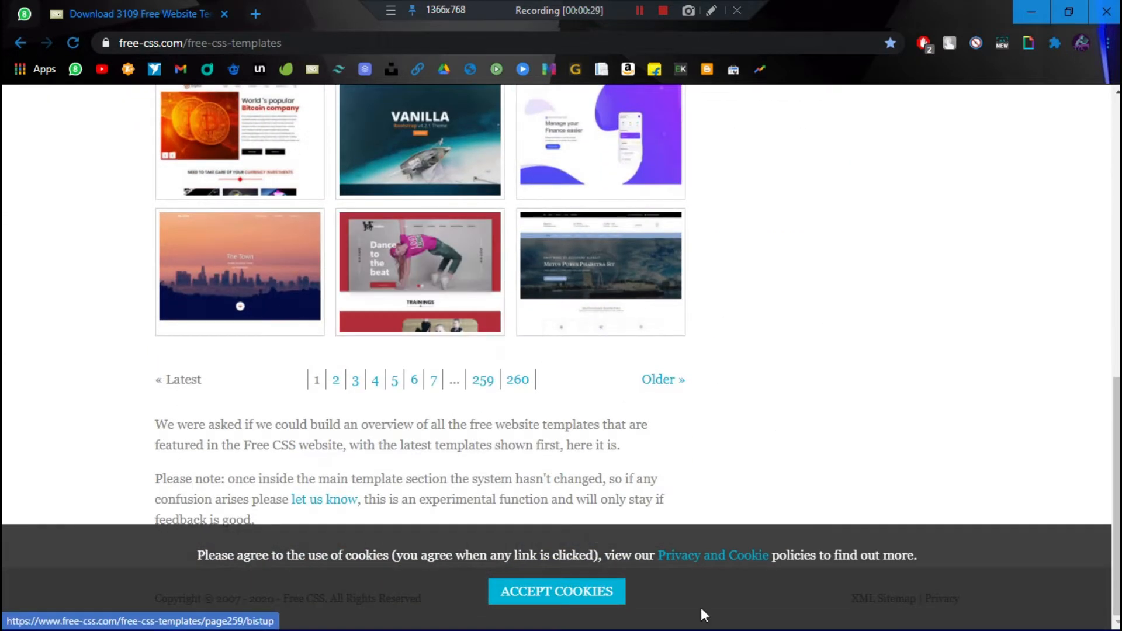
{"action": "left_click", "coordinate": [571, 595]}
{"action": "scroll", "coordinate": [411, 353], "scroll_direction": "up", "scroll_amount": 1}
{"action": "scroll", "coordinate": [411, 353], "scroll_direction": "up", "scroll_amount": 1}
Step: Preview The Town's live demo and jump to its Introduction section
{"action": "scroll", "coordinate": [358, 333], "scroll_direction": "down", "scroll_amount": 2}
{"action": "scroll", "coordinate": [752, 369], "scroll_direction": "up", "scroll_amount": 3}
{"action": "left_click", "coordinate": [217, 578]}
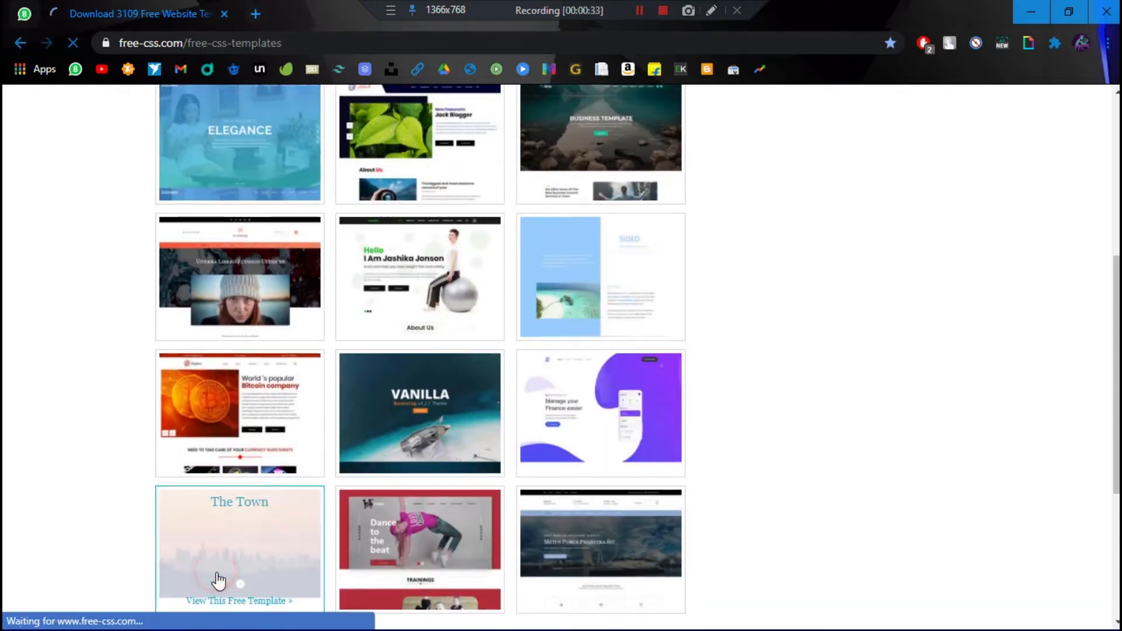
{"action": "scroll", "coordinate": [363, 470], "scroll_direction": "down", "scroll_amount": 3}
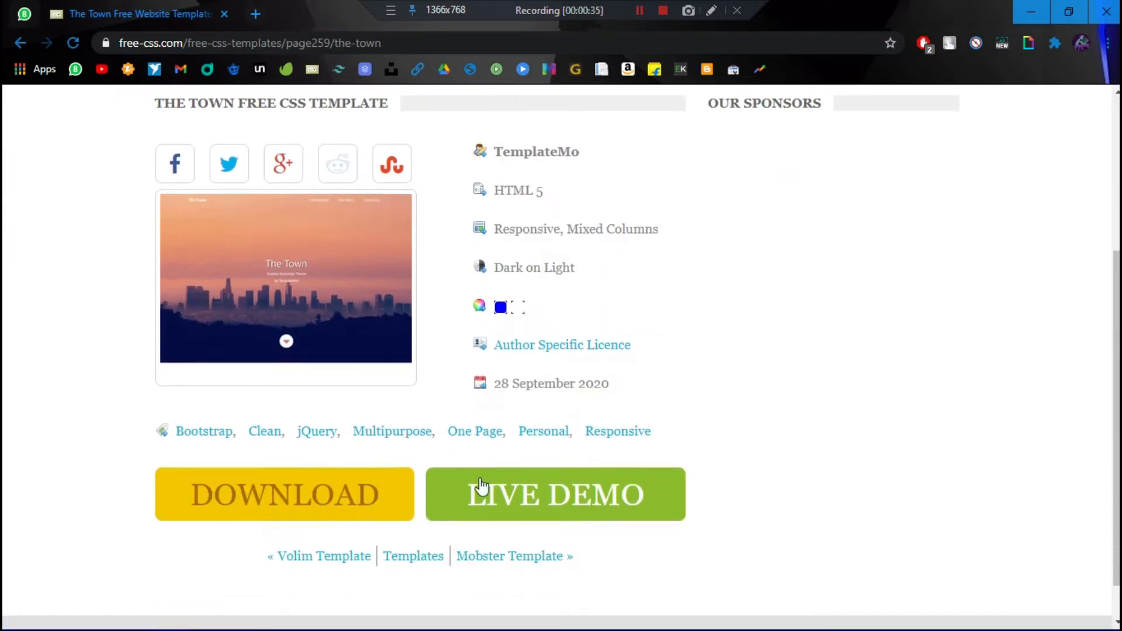
{"action": "left_click", "coordinate": [534, 496]}
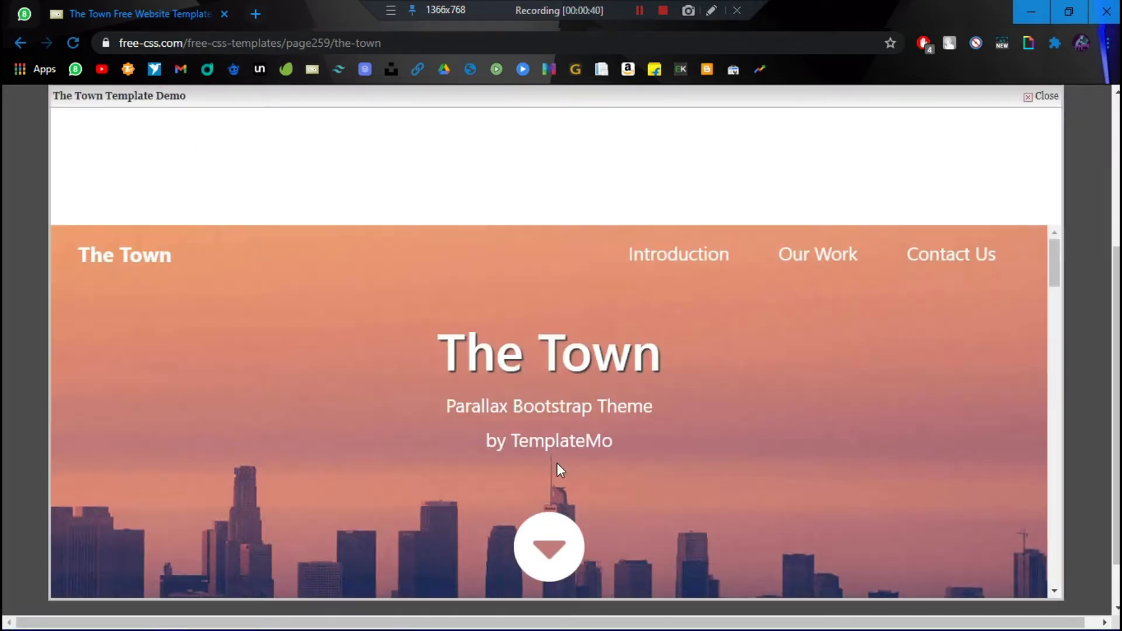
{"action": "scroll", "coordinate": [558, 465], "scroll_direction": "down", "scroll_amount": 3}
{"action": "scroll", "coordinate": [561, 473], "scroll_direction": "up", "scroll_amount": 2}
{"action": "left_click", "coordinate": [566, 477]}
{"action": "scroll", "coordinate": [567, 476], "scroll_direction": "down", "scroll_amount": 15}
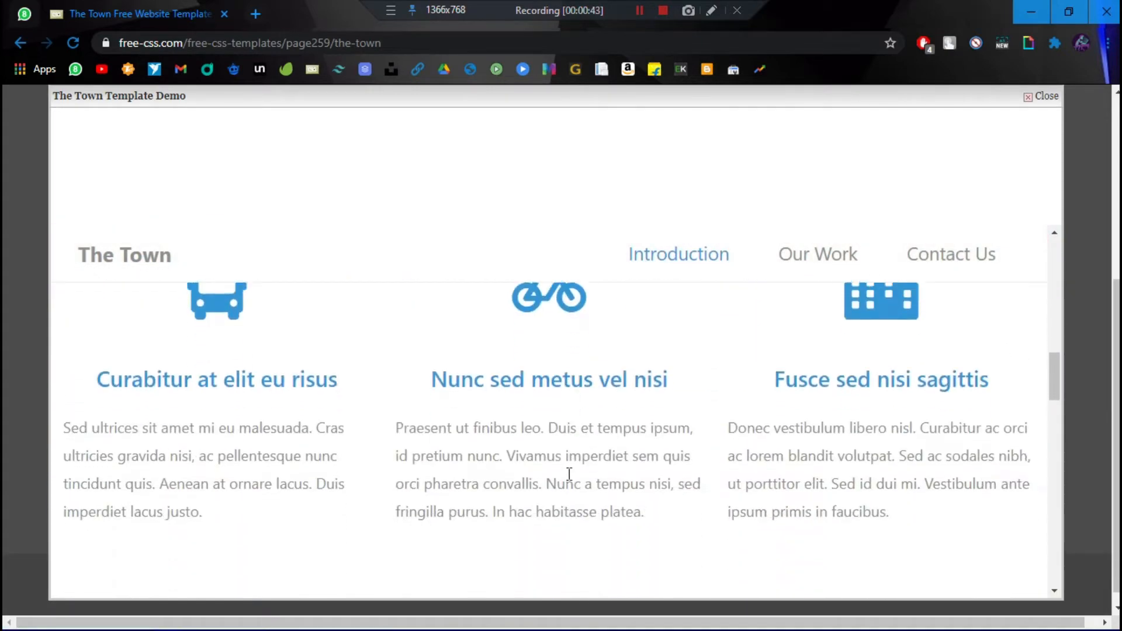
{"action": "scroll", "coordinate": [574, 474], "scroll_direction": "down", "scroll_amount": 2}
{"action": "scroll", "coordinate": [606, 454], "scroll_direction": "up", "scroll_amount": 8}
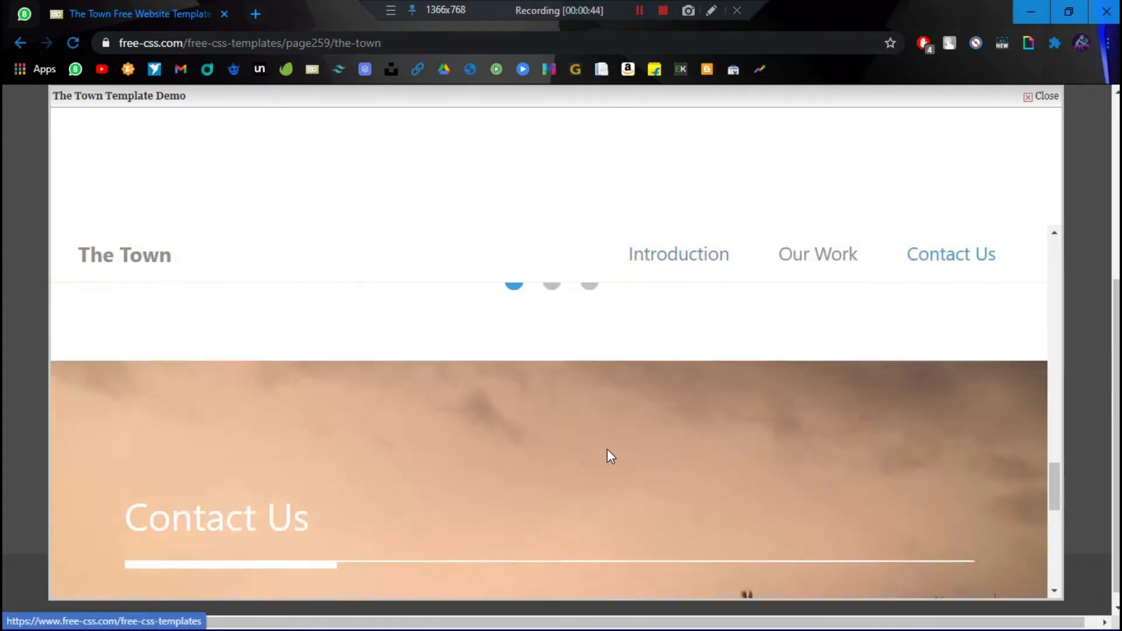
Step: Close the demo preview and open a new blank browser tab
{"action": "left_click", "coordinate": [1058, 97]}
{"action": "scroll", "coordinate": [276, 446], "scroll_direction": "up", "scroll_amount": 5}
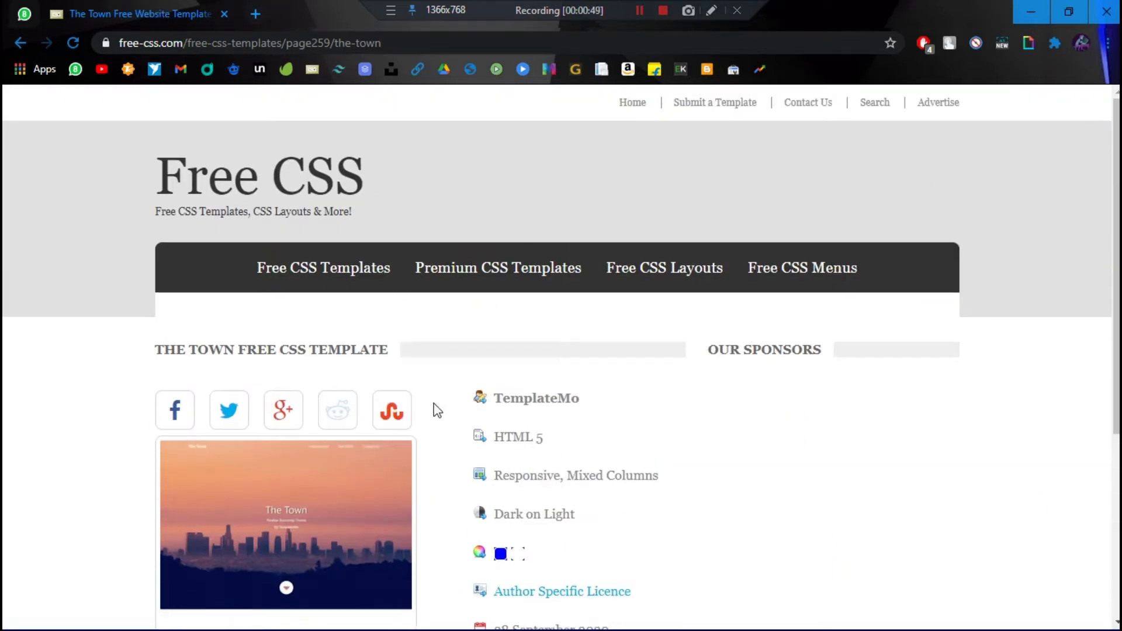
{"action": "left_click", "coordinate": [255, 13]}
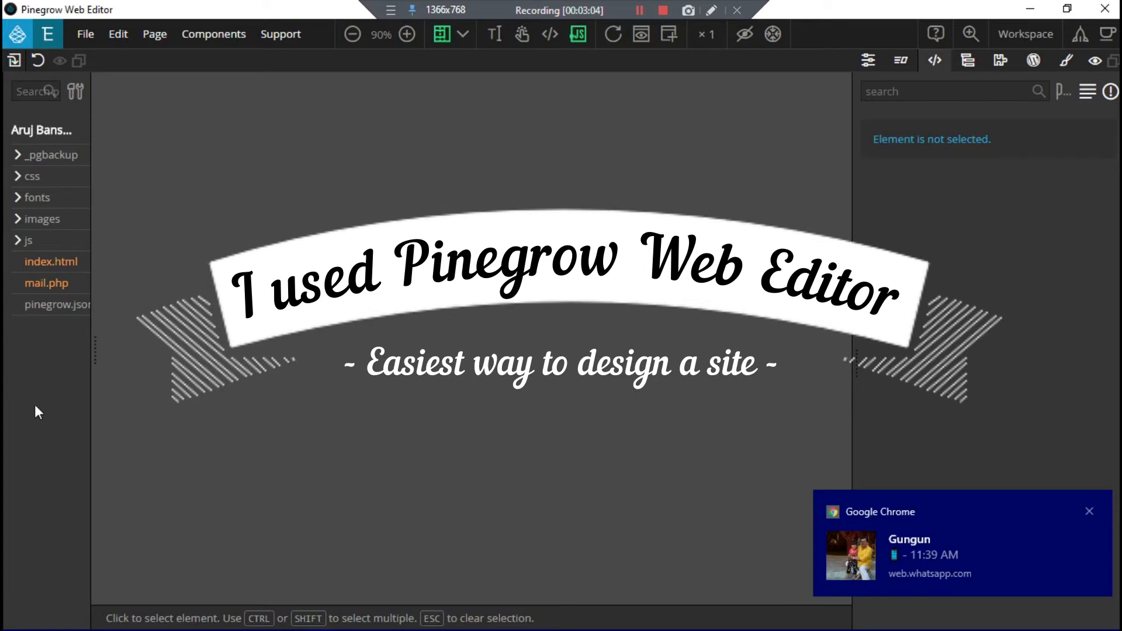
Step: Dismiss the Chrome chat notification
{"action": "left_click", "coordinate": [1089, 511]}
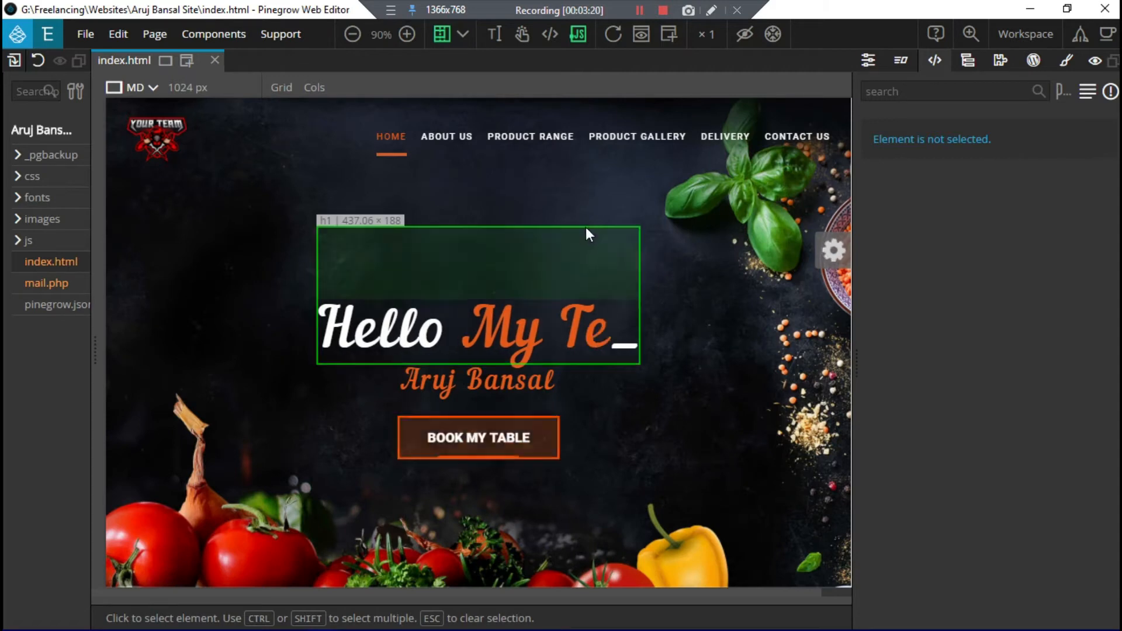
Step: Scroll the Pinegrow canvas past the restaurant hero down to the Intro about text
{"action": "scroll", "coordinate": [587, 235], "scroll_direction": "down", "scroll_amount": 3}
{"action": "mouse_move", "coordinate": [235, 614]}
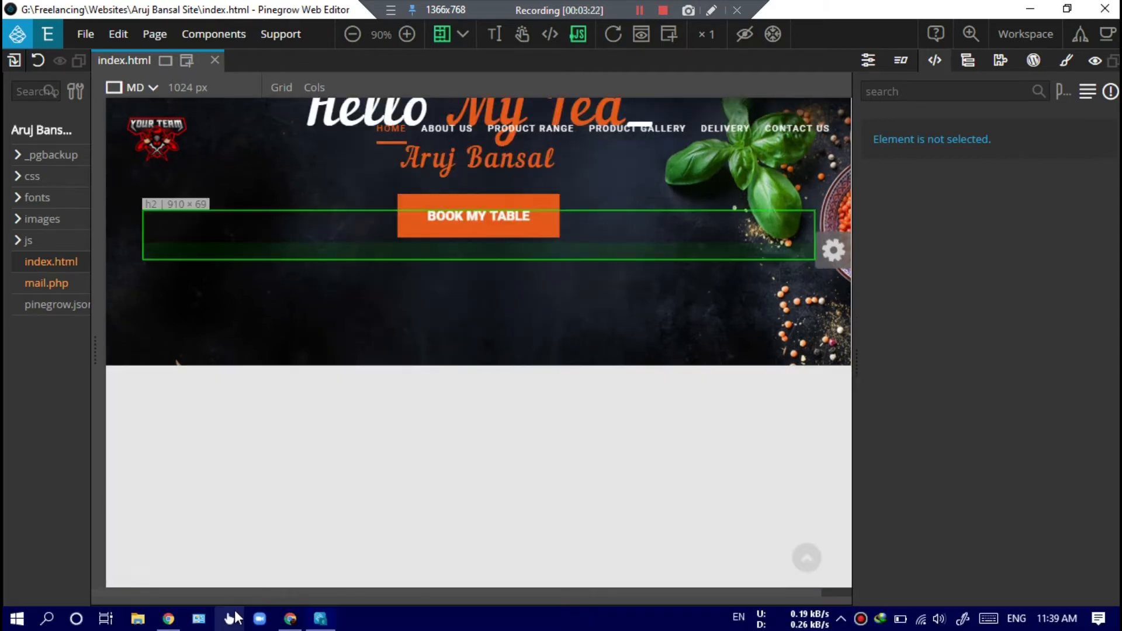
{"action": "scroll", "coordinate": [511, 340], "scroll_direction": "down", "scroll_amount": 5}
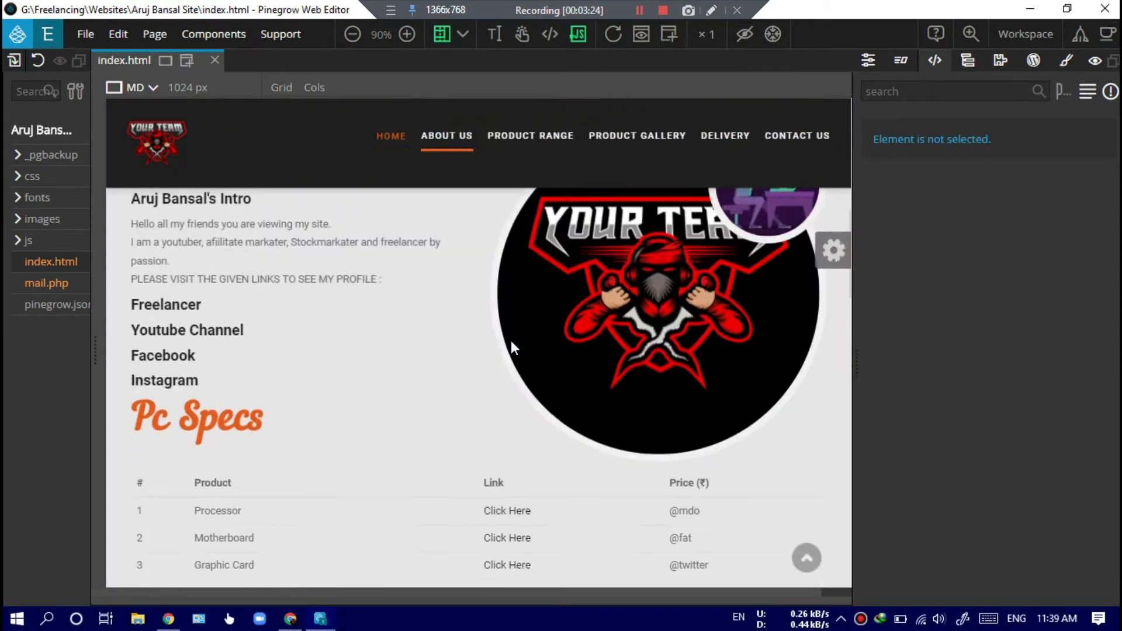
{"action": "scroll", "coordinate": [510, 340], "scroll_direction": "up", "scroll_amount": 3}
{"action": "scroll", "coordinate": [512, 346], "scroll_direction": "up", "scroll_amount": 5}
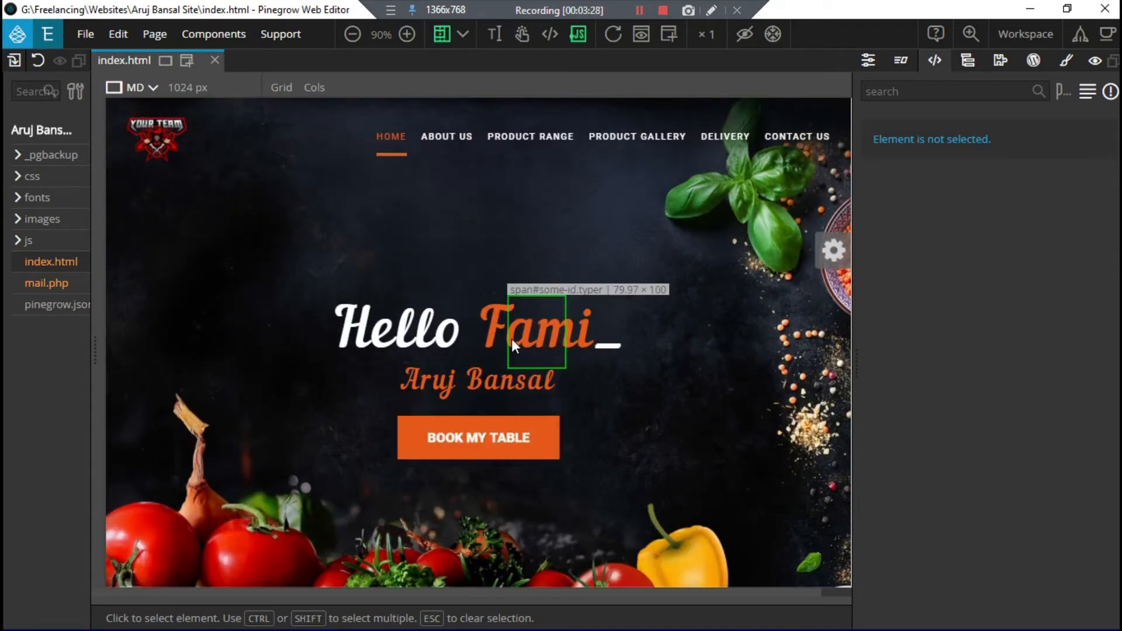
{"action": "scroll", "coordinate": [510, 338], "scroll_direction": "down", "scroll_amount": 3}
{"action": "scroll", "coordinate": [511, 339], "scroll_direction": "up", "scroll_amount": 3}
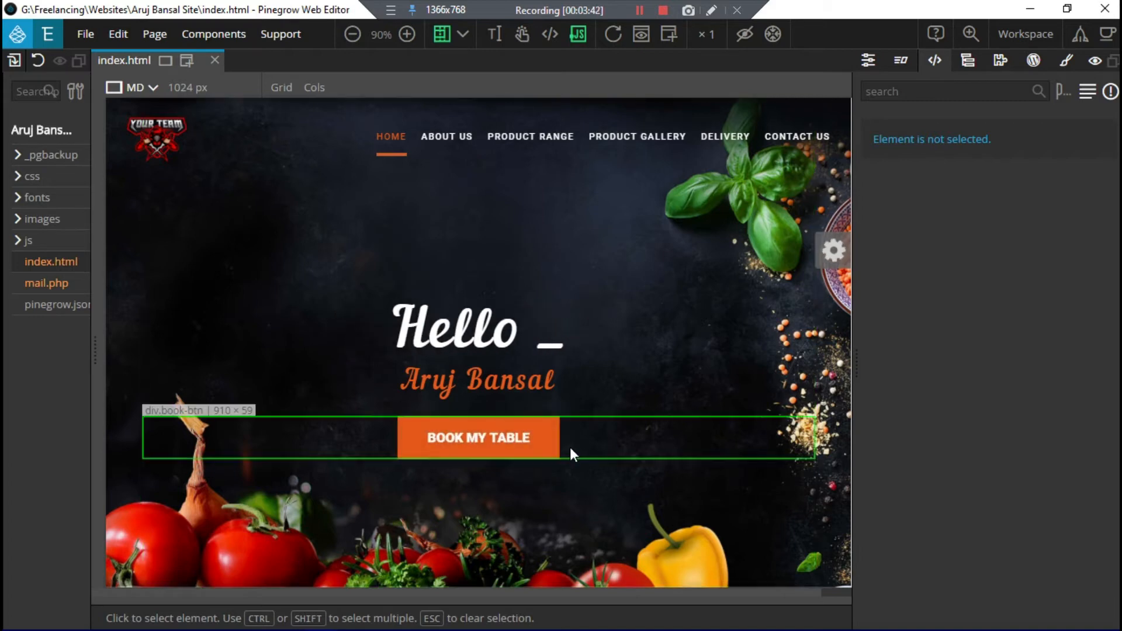
{"action": "scroll", "coordinate": [572, 455], "scroll_direction": "down", "scroll_amount": 1}
{"action": "scroll", "coordinate": [570, 447], "scroll_direction": "down", "scroll_amount": 5}
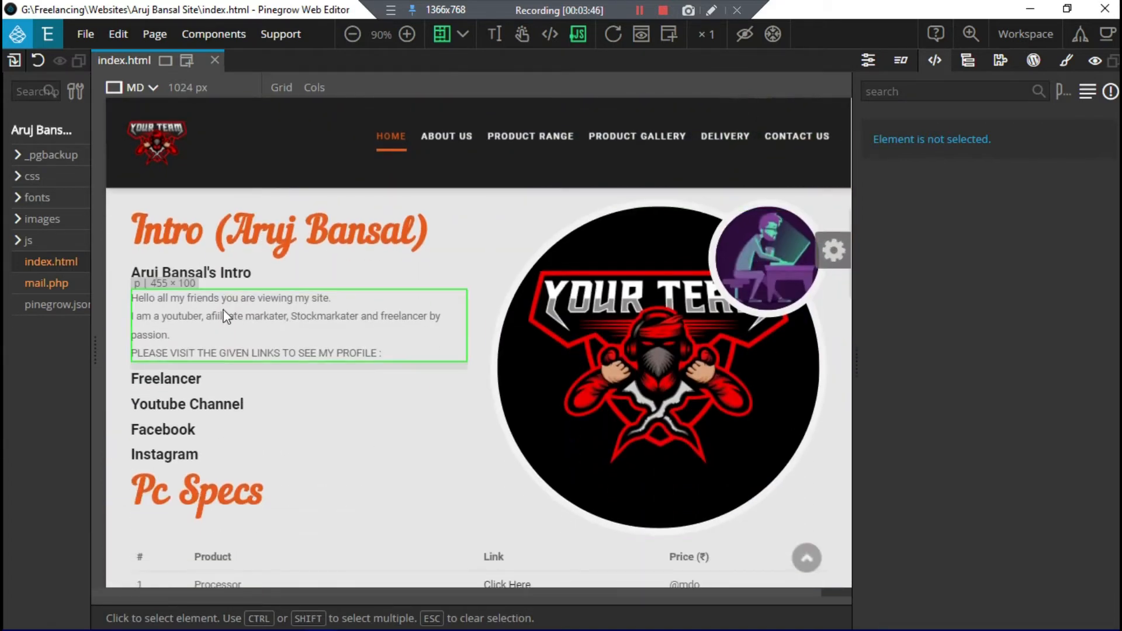
{"action": "left_click", "coordinate": [226, 231]}
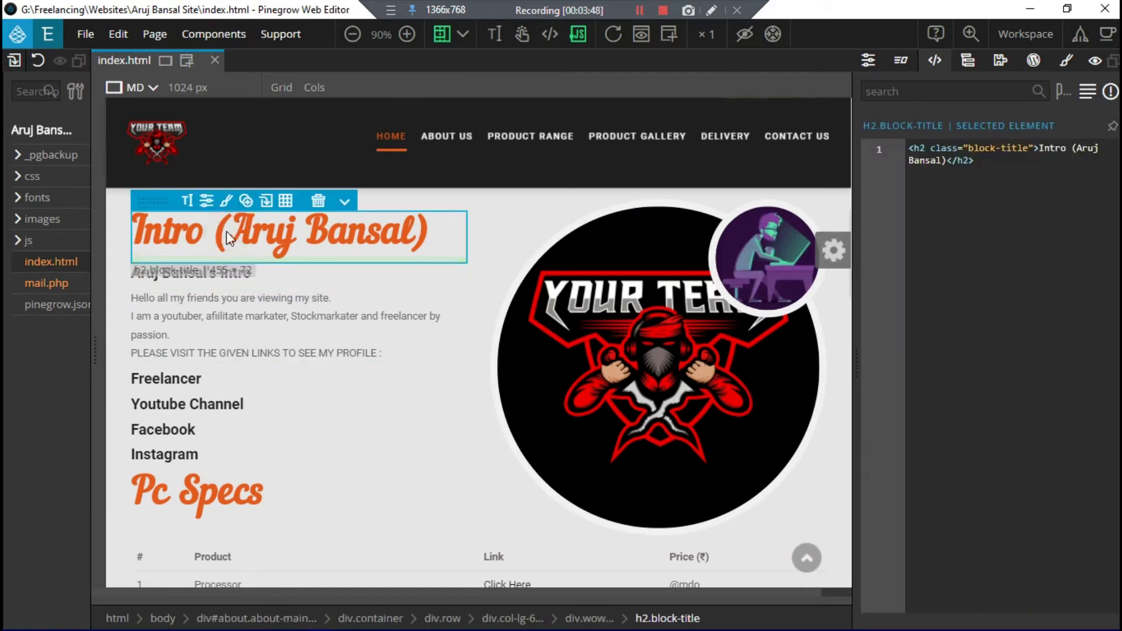
{"action": "double_click", "coordinate": [228, 231]}
{"action": "left_click_drag", "start_coordinate": [227, 230], "coordinate": [414, 237]}
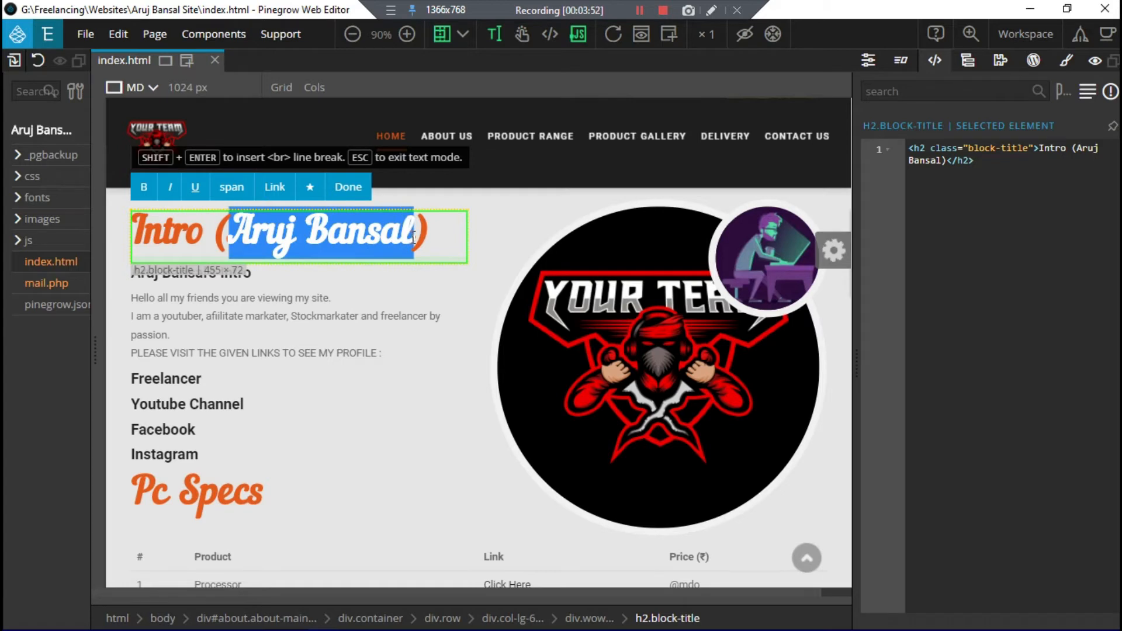
{"action": "type", "text": "Here you "}
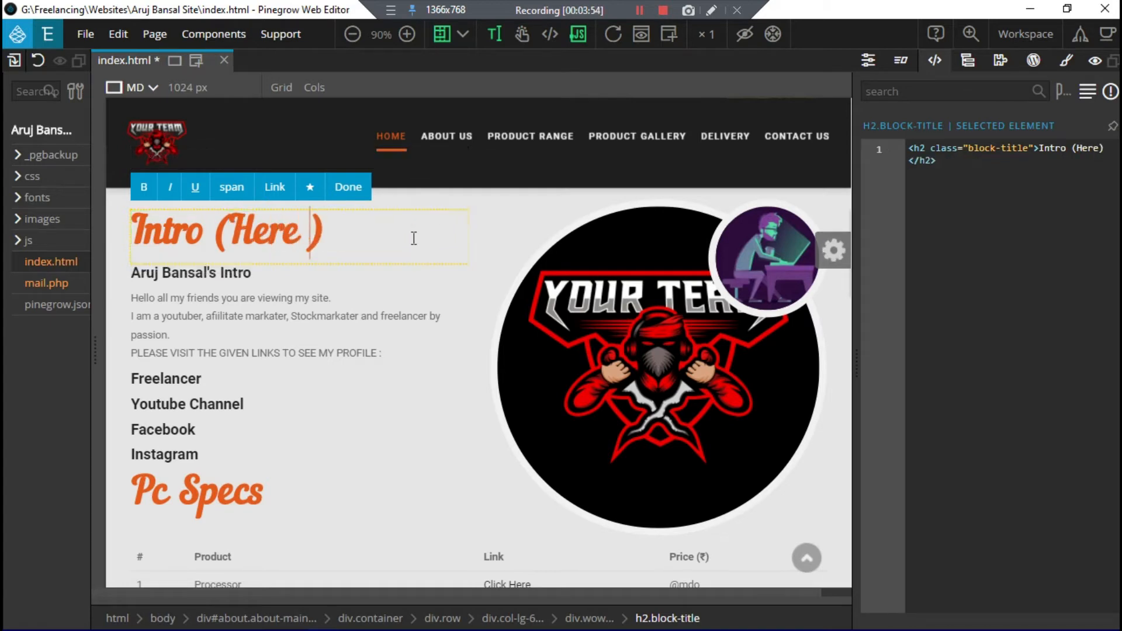
{"action": "type", "text": "can easi"}
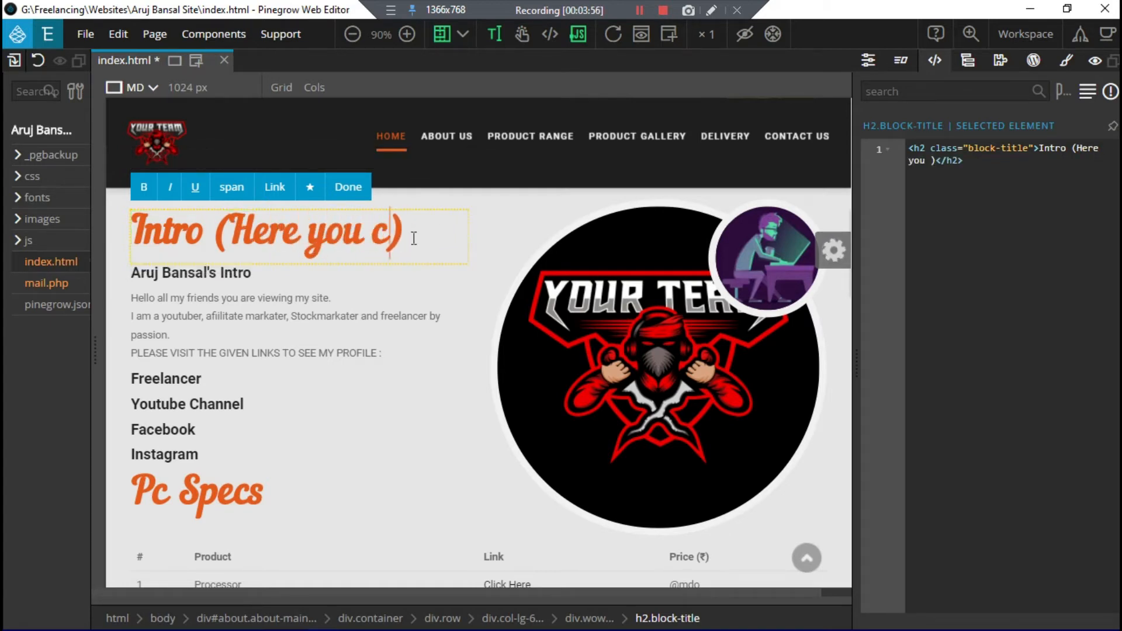
{"action": "type", "text": "ly change all the"}
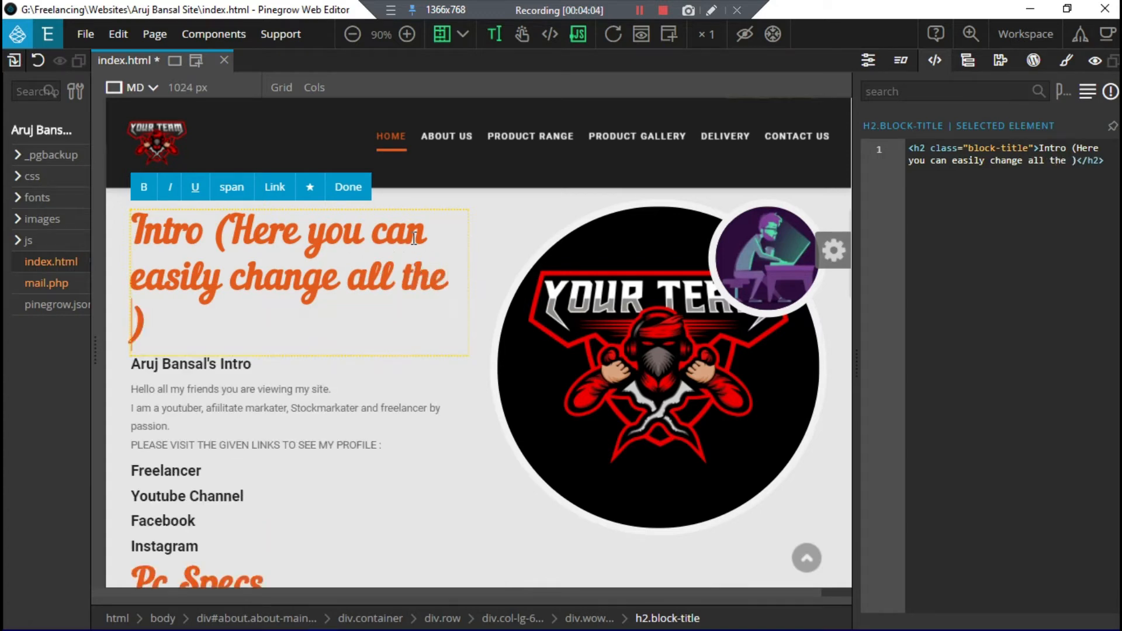
{"action": "type", "text": " in"}
{"action": "type", "text": "formation"}
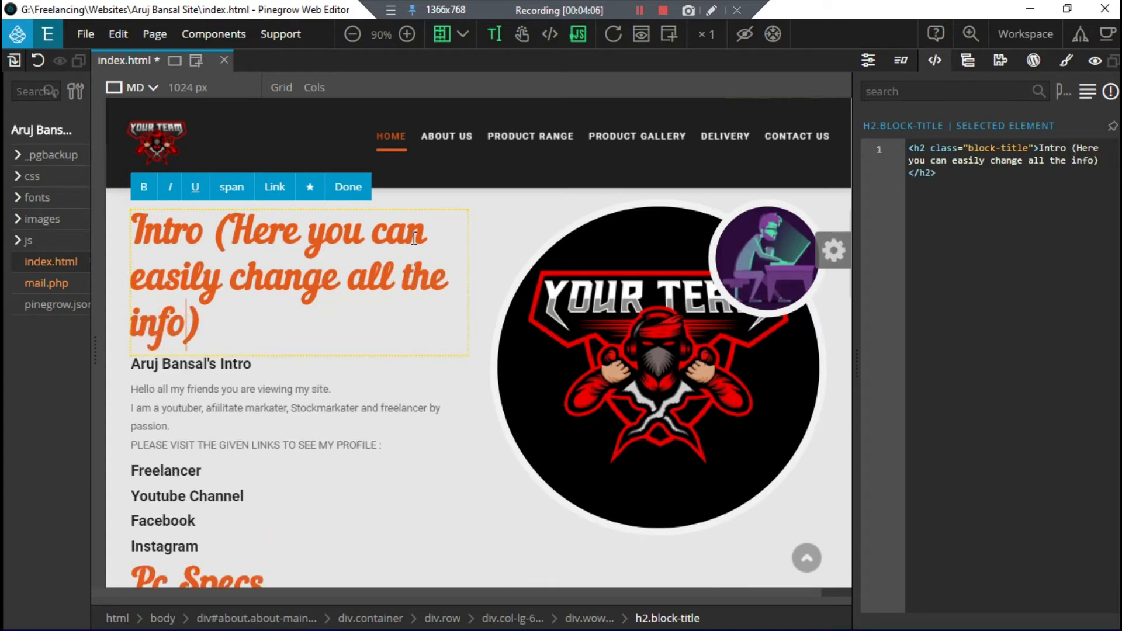
{"action": "type", "text": " you nee"}
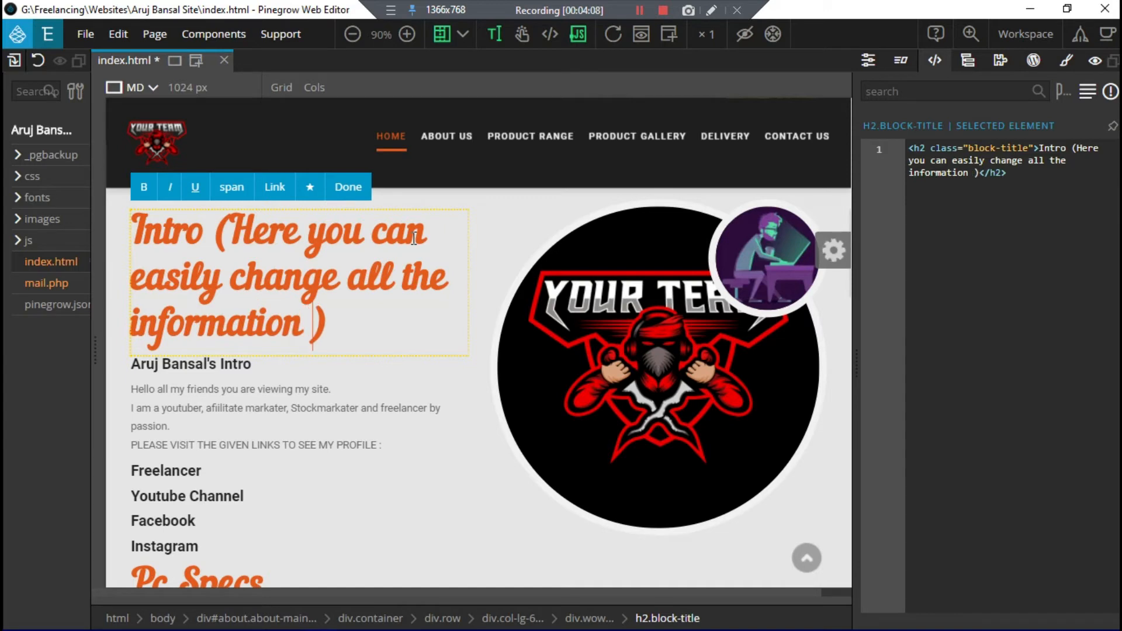
{"action": "type", "text": "d"}
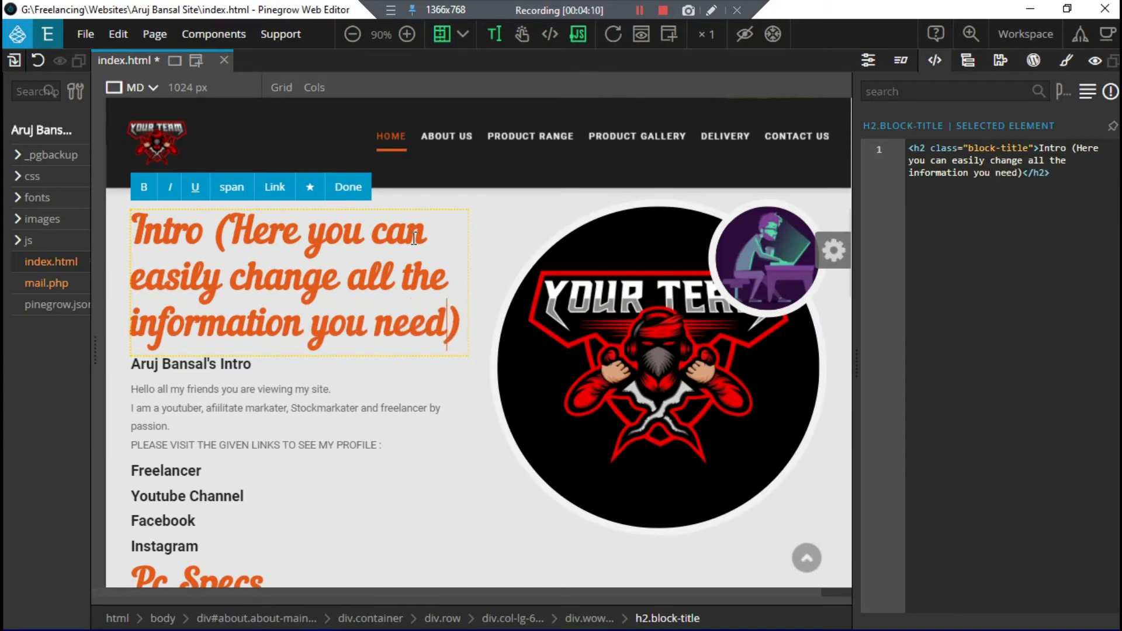
{"action": "key", "text": "ctrl+z"}
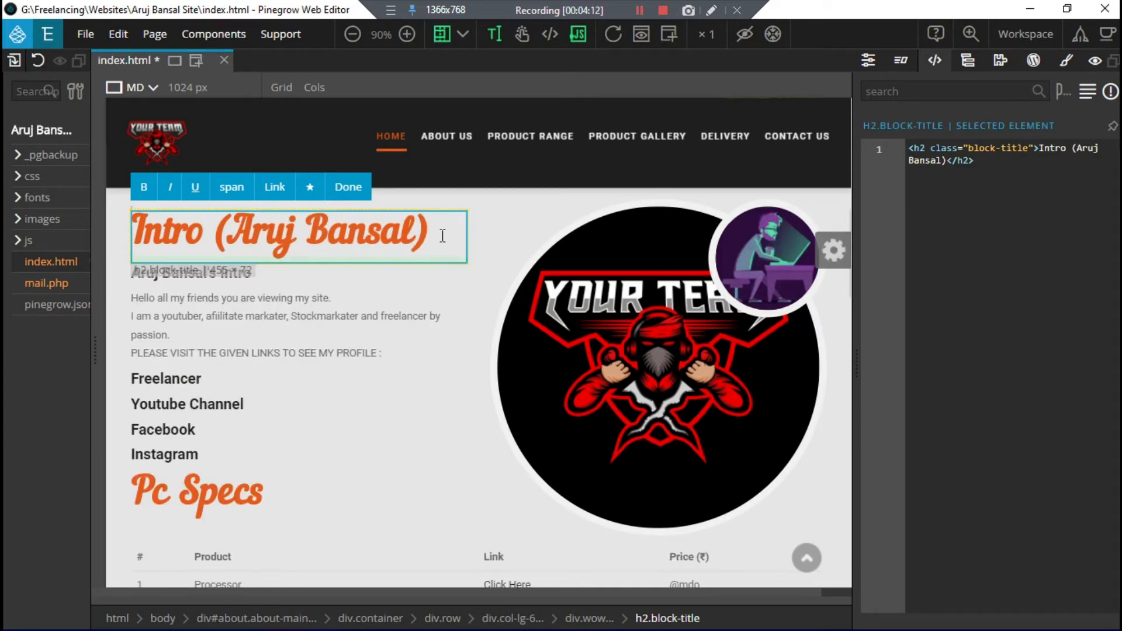
{"action": "scroll", "coordinate": [314, 397], "scroll_direction": "down", "scroll_amount": 7}
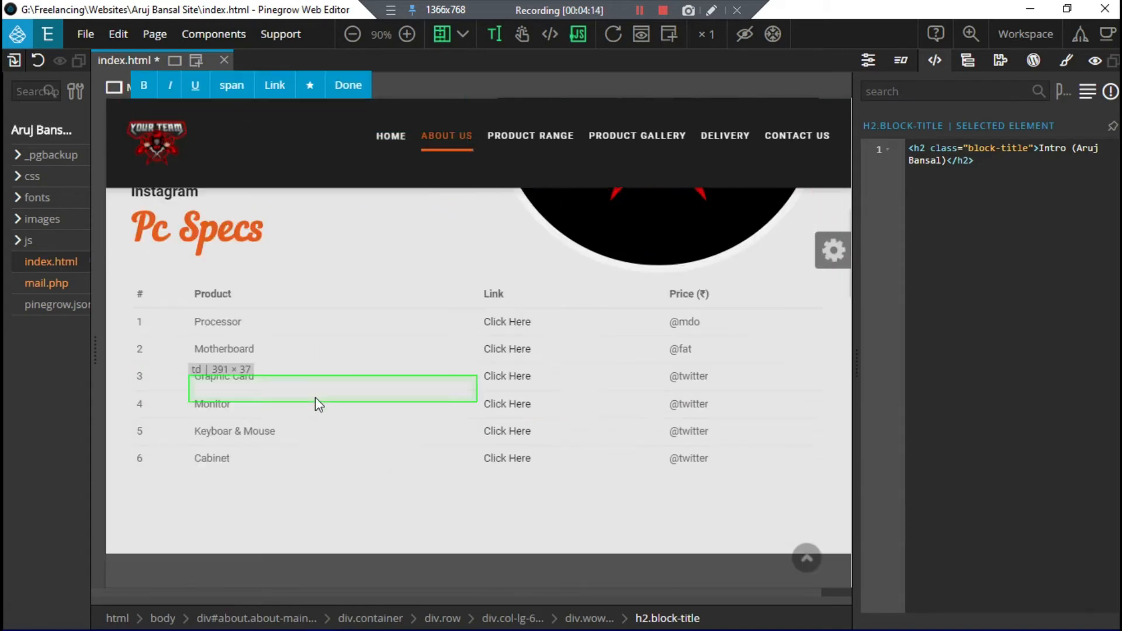
{"action": "scroll", "coordinate": [296, 320], "scroll_direction": "down", "scroll_amount": 6}
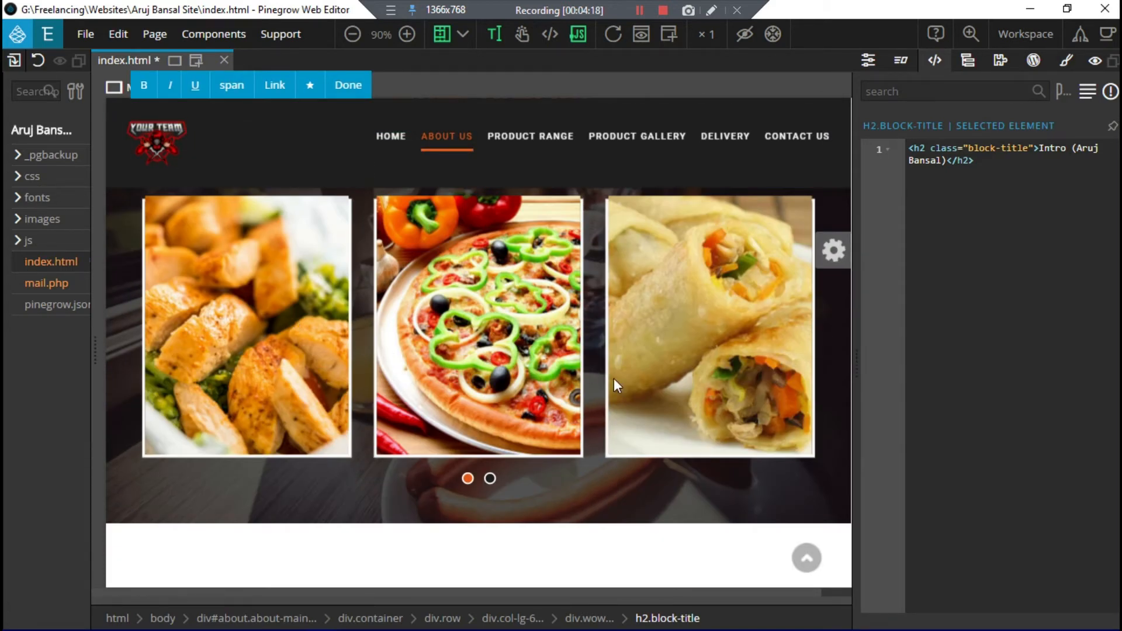
{"action": "scroll", "coordinate": [458, 397], "scroll_direction": "down", "scroll_amount": 4}
{"action": "scroll", "coordinate": [435, 360], "scroll_direction": "up", "scroll_amount": 6}
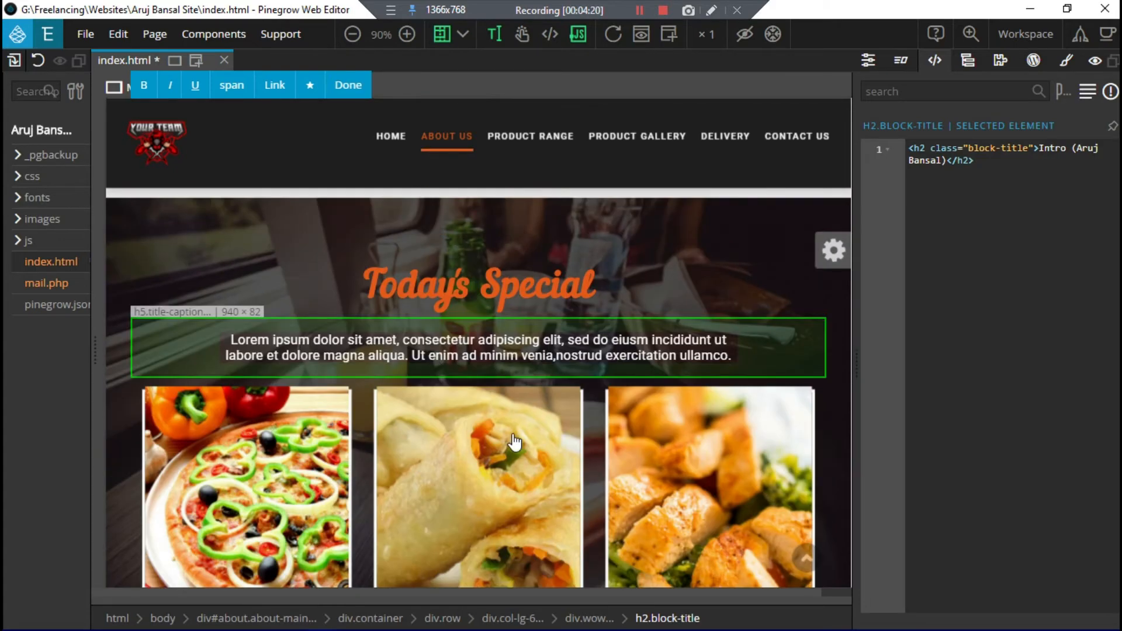
{"action": "scroll", "coordinate": [514, 444], "scroll_direction": "down", "scroll_amount": 2}
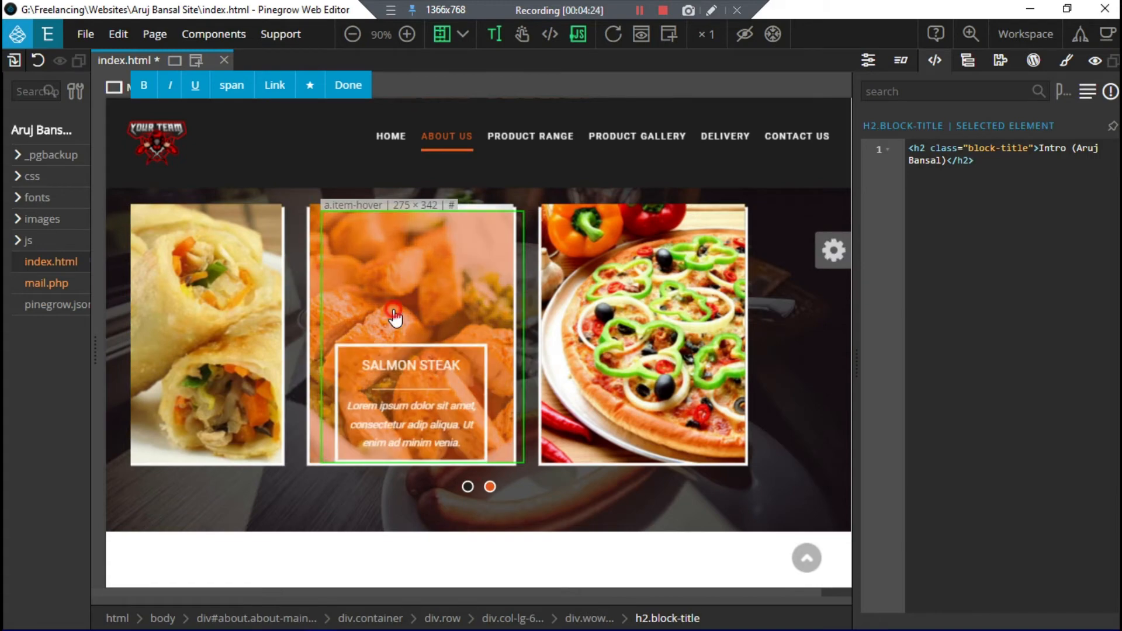
{"action": "left_click", "coordinate": [718, 339]}
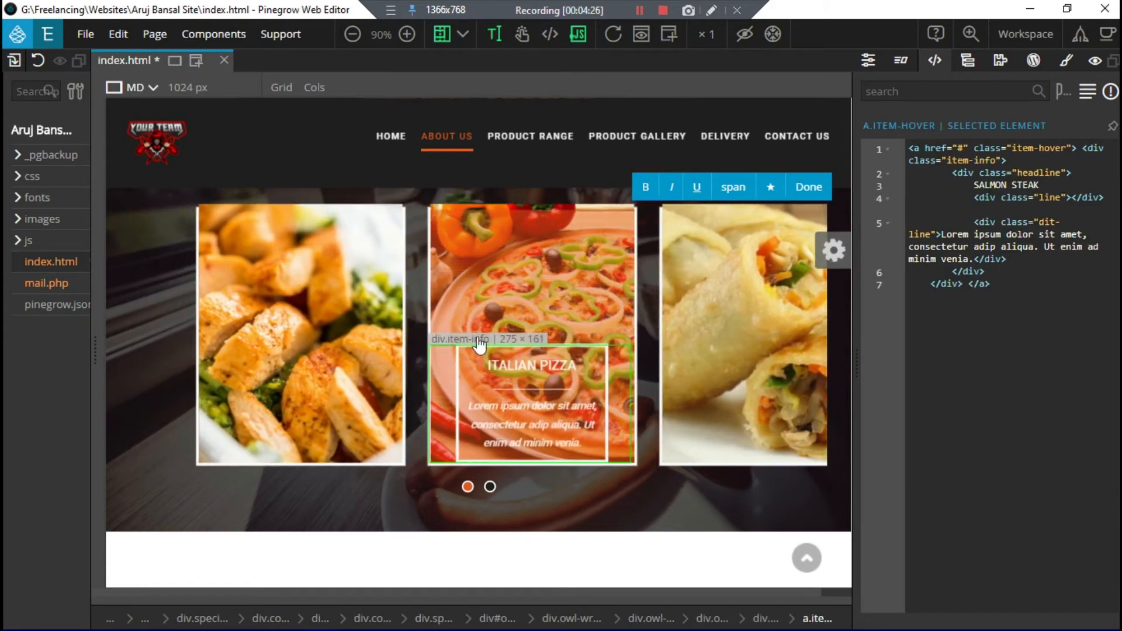
{"action": "double_click", "coordinate": [108, 386]}
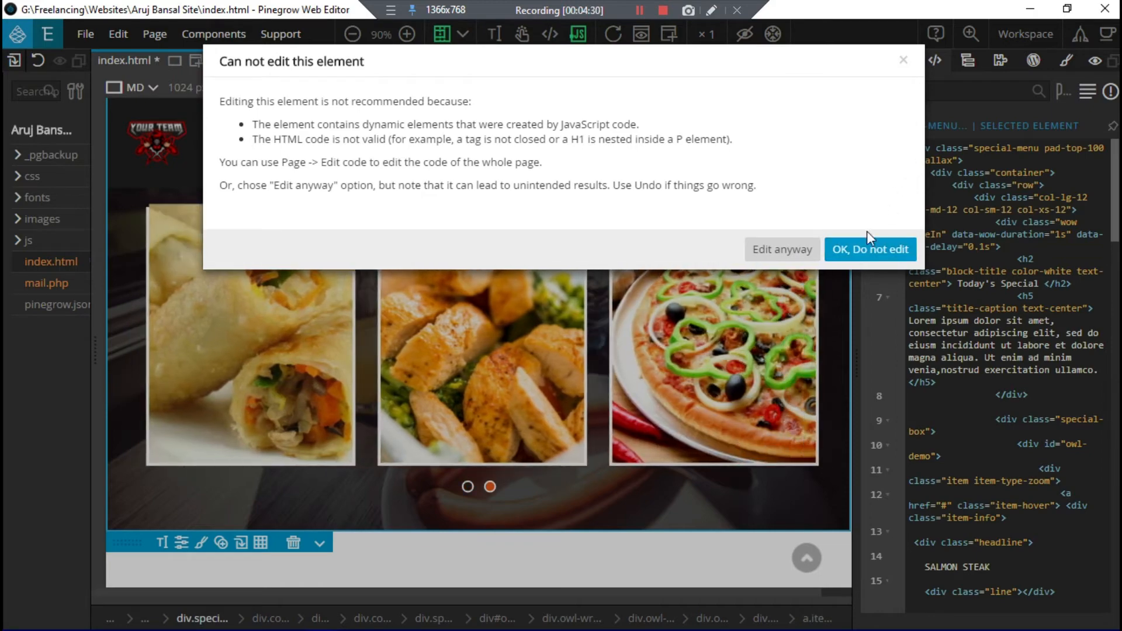
{"action": "left_click", "coordinate": [857, 251]}
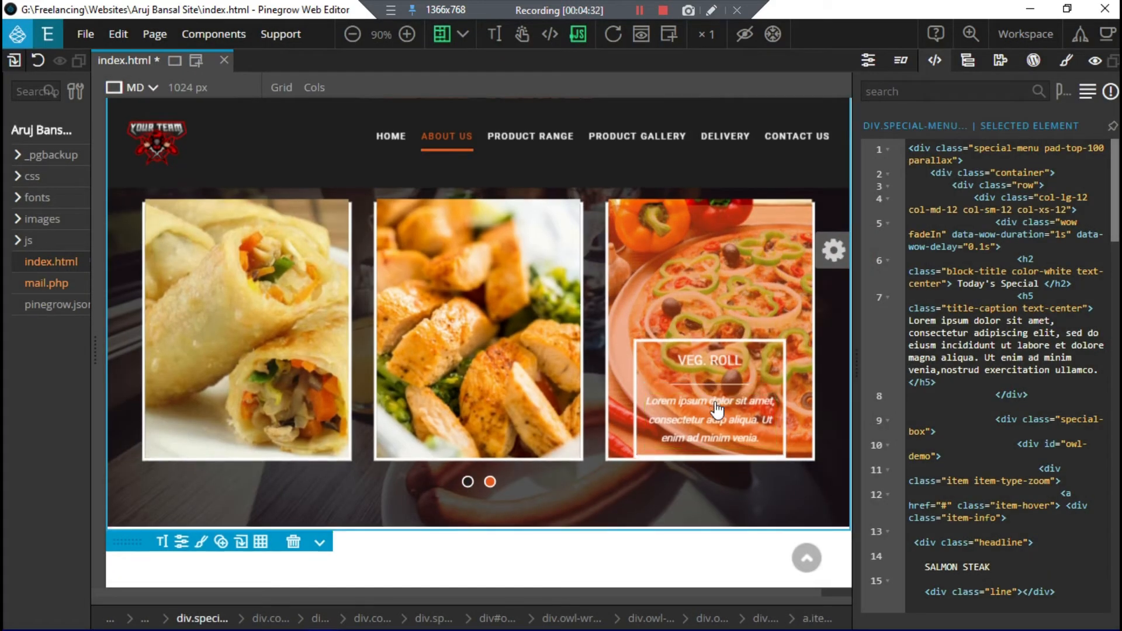
{"action": "scroll", "coordinate": [714, 402], "scroll_direction": "down", "scroll_amount": 5}
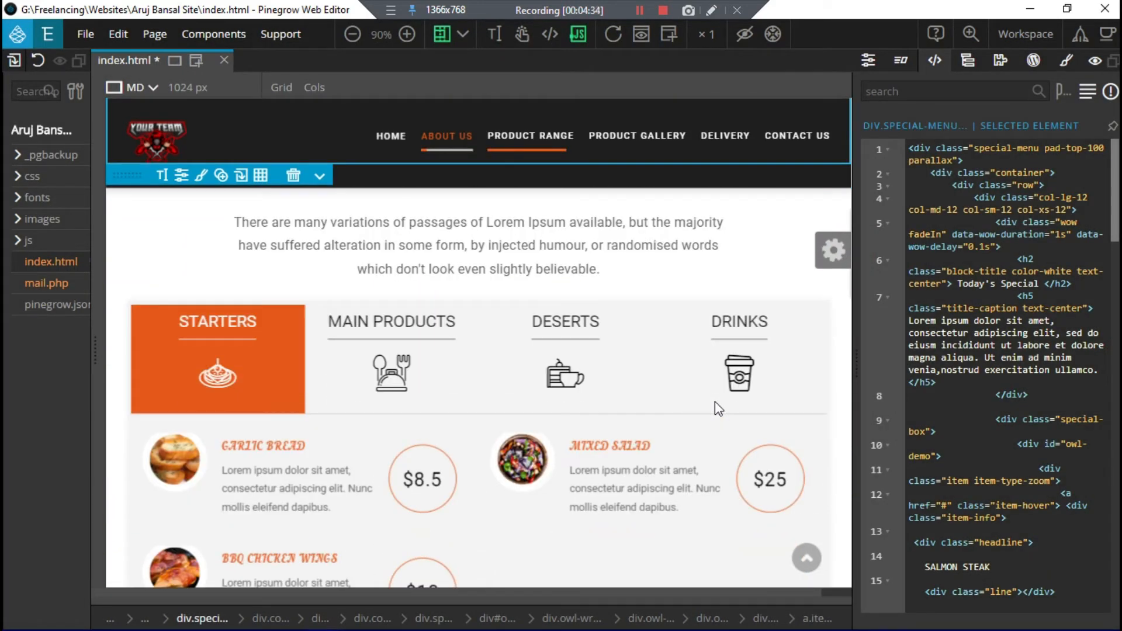
{"action": "scroll", "coordinate": [715, 401], "scroll_direction": "down", "scroll_amount": 5}
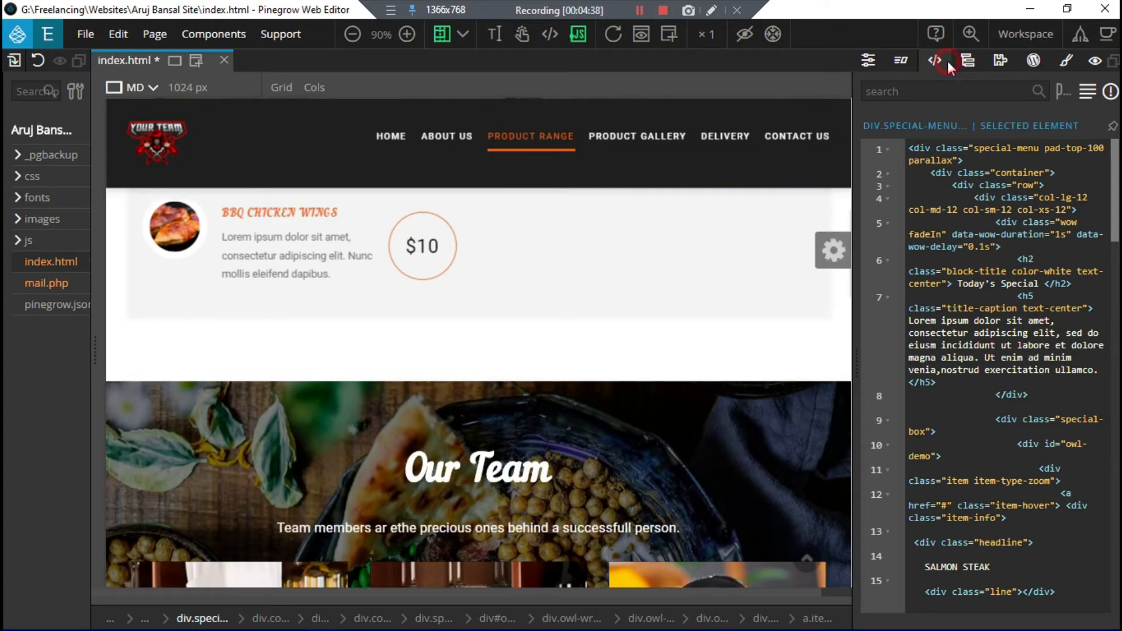
Step: Toggle Interactions and back to Code, then scroll past Our Team and the gallery to View the Blog
{"action": "left_click", "coordinate": [905, 59]}
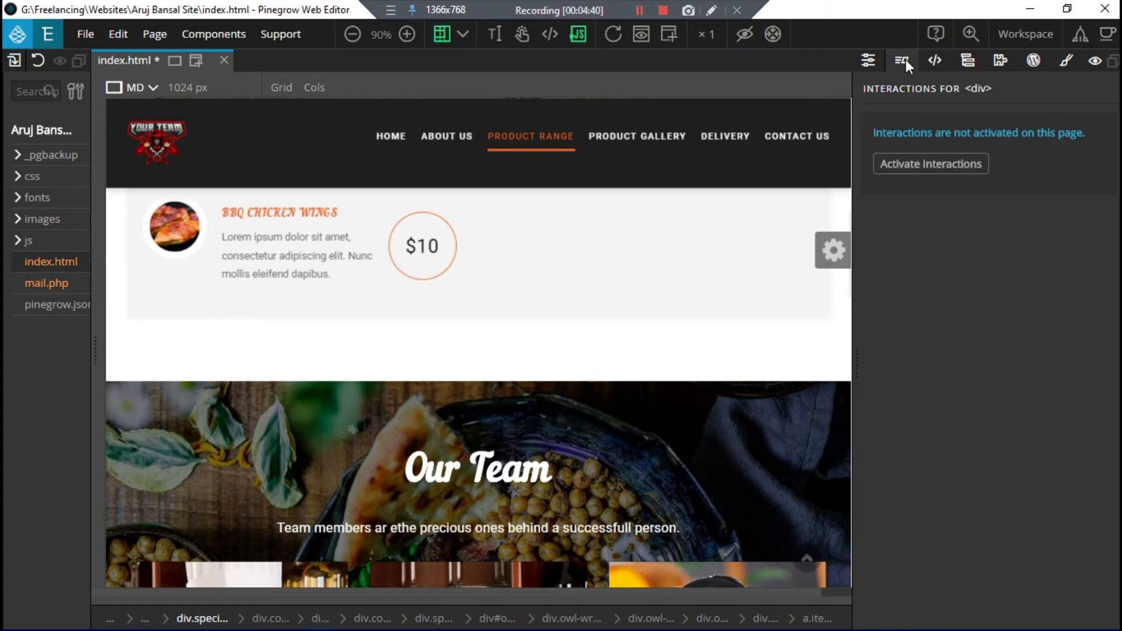
{"action": "left_click", "coordinate": [938, 59]}
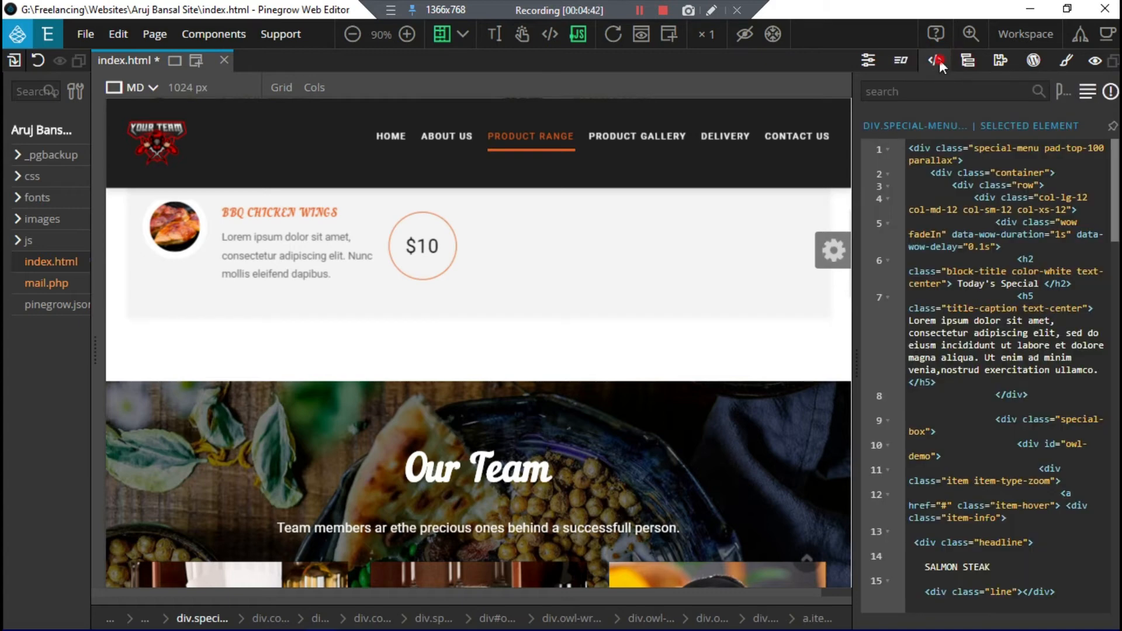
{"action": "scroll", "coordinate": [530, 349], "scroll_direction": "down", "scroll_amount": 1}
{"action": "scroll", "coordinate": [531, 349], "scroll_direction": "down", "scroll_amount": 4}
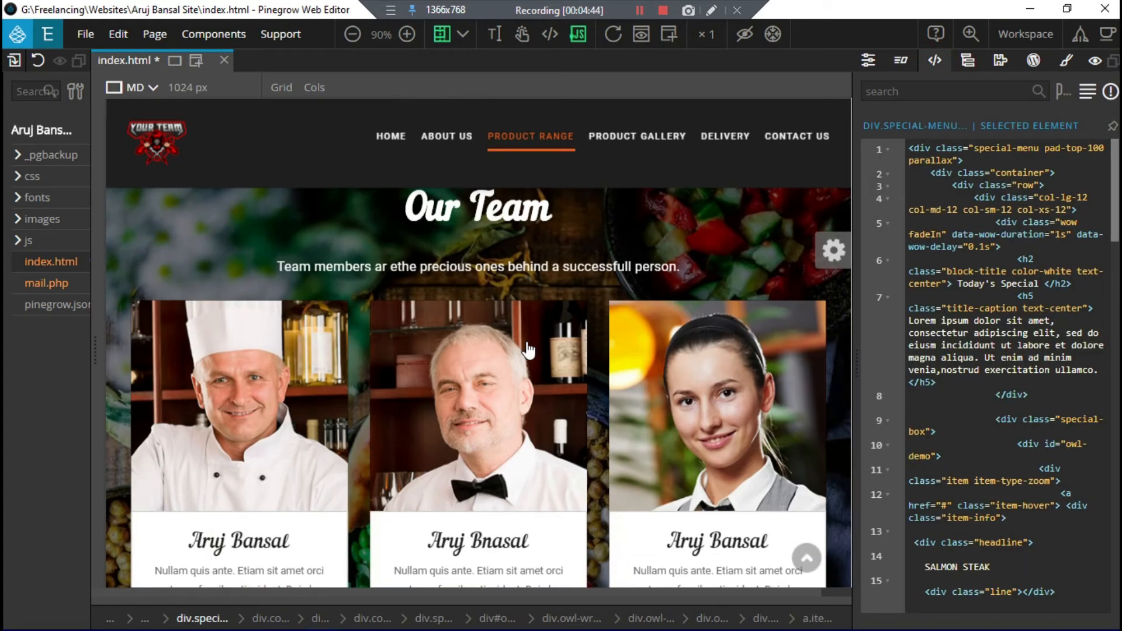
{"action": "scroll", "coordinate": [529, 350], "scroll_direction": "down", "scroll_amount": 1}
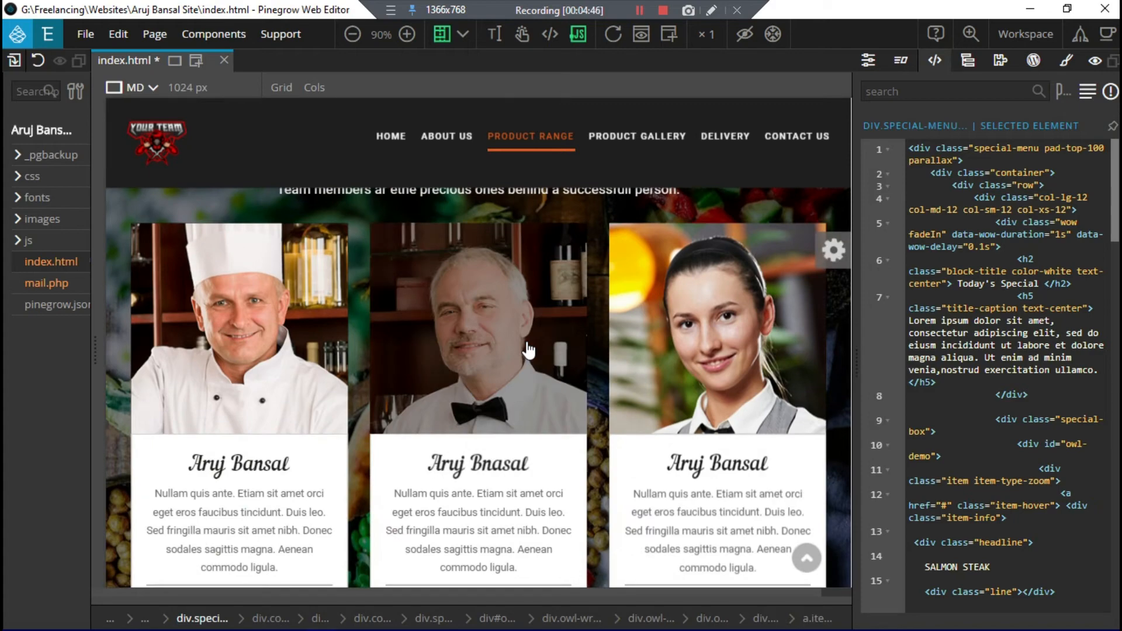
{"action": "scroll", "coordinate": [528, 349], "scroll_direction": "down", "scroll_amount": 1}
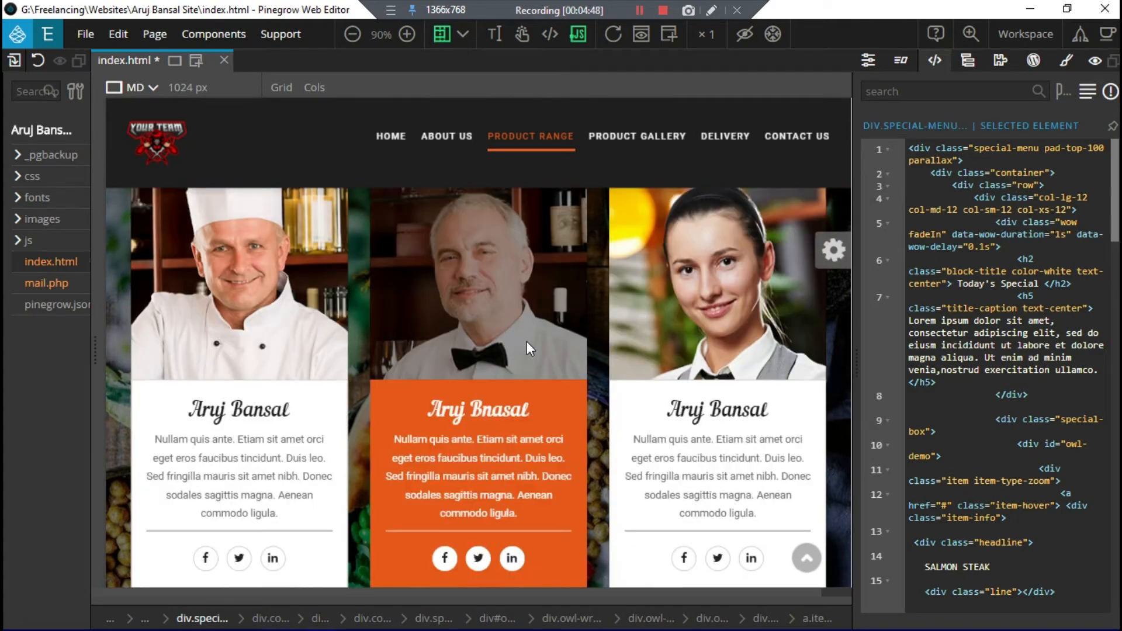
{"action": "scroll", "coordinate": [529, 349], "scroll_direction": "down", "scroll_amount": 10}
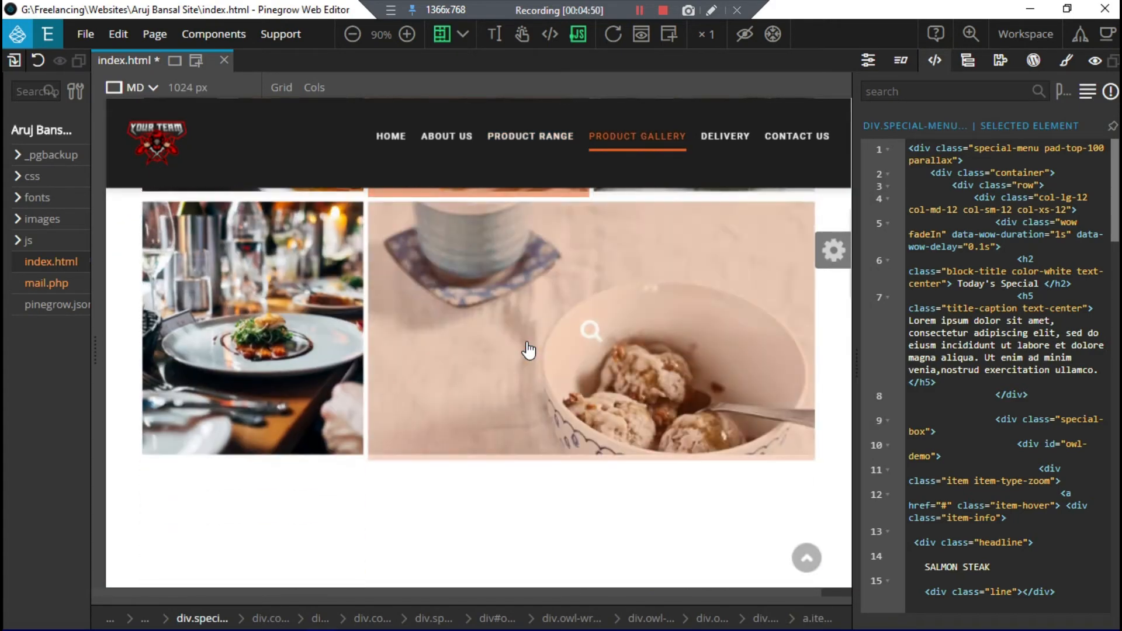
{"action": "scroll", "coordinate": [528, 349], "scroll_direction": "down", "scroll_amount": 4}
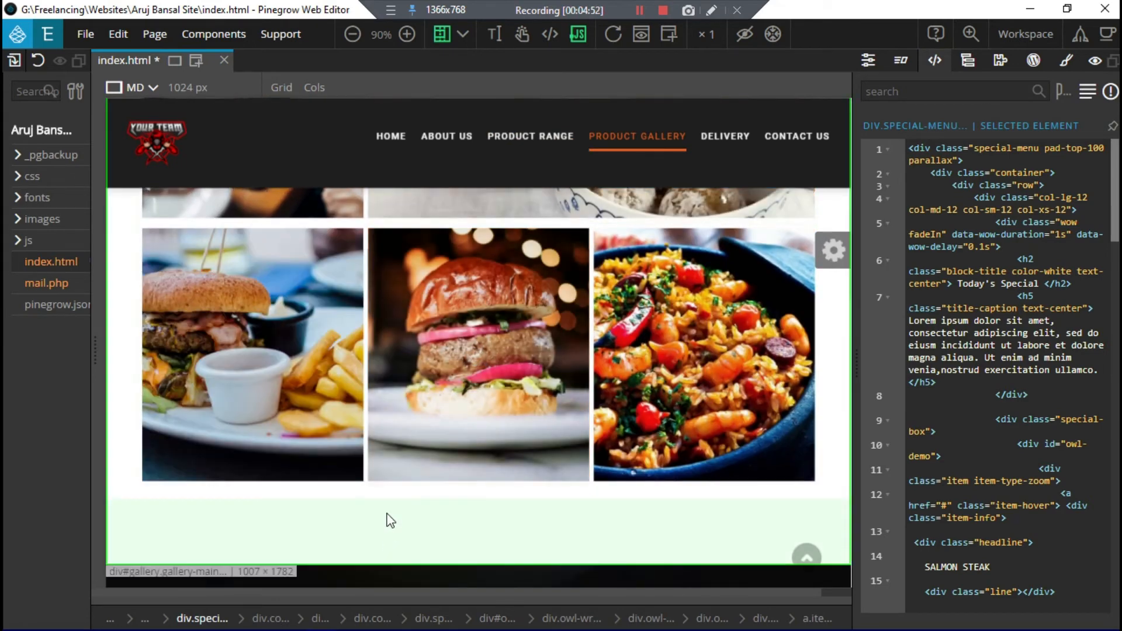
{"action": "scroll", "coordinate": [391, 520], "scroll_direction": "down", "scroll_amount": 6}
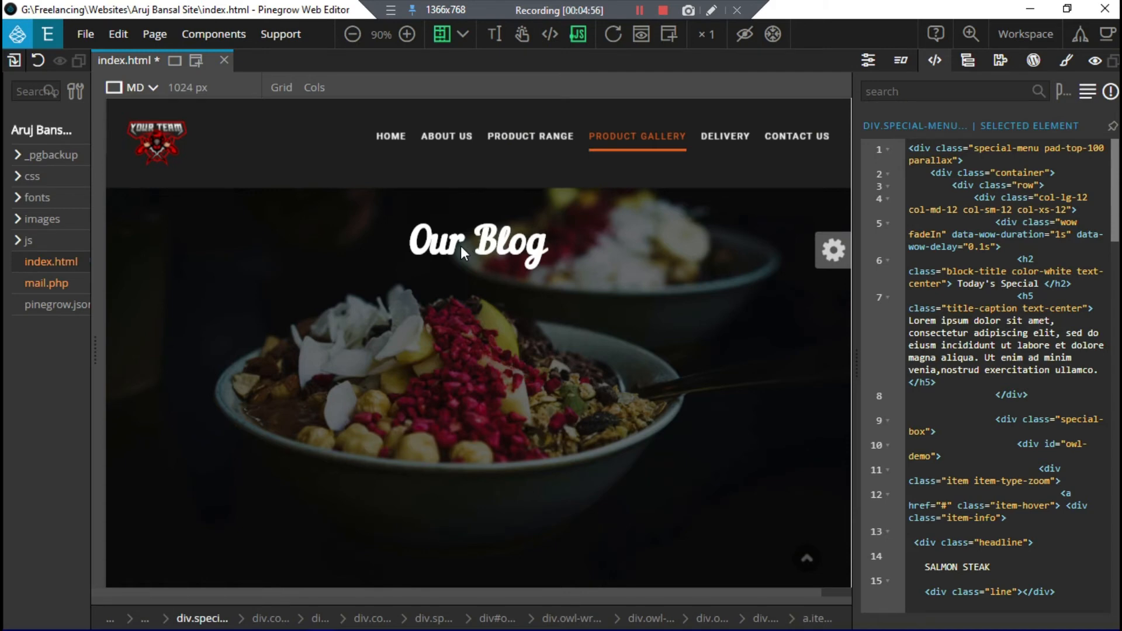
{"action": "scroll", "coordinate": [461, 245], "scroll_direction": "down", "scroll_amount": 1}
{"action": "scroll", "coordinate": [437, 357], "scroll_direction": "down", "scroll_amount": 1}
{"action": "scroll", "coordinate": [437, 356], "scroll_direction": "down", "scroll_amount": 7}
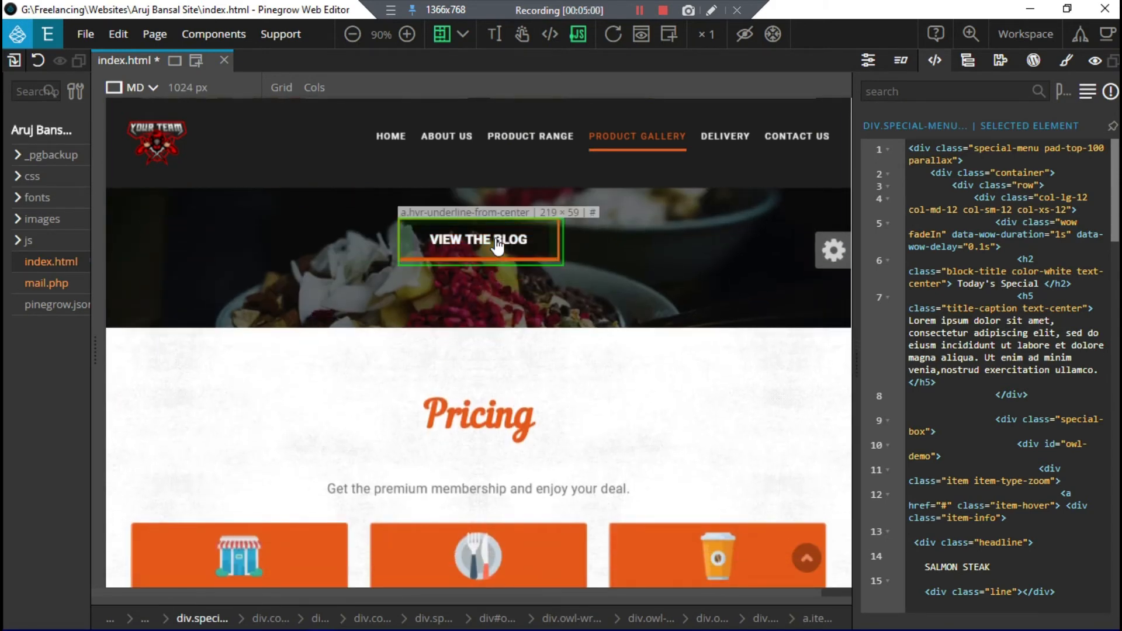
Step: Set the View the Blog button's Href to yourteam6501.blogspot.com and save index.html
{"action": "left_click", "coordinate": [518, 243]}
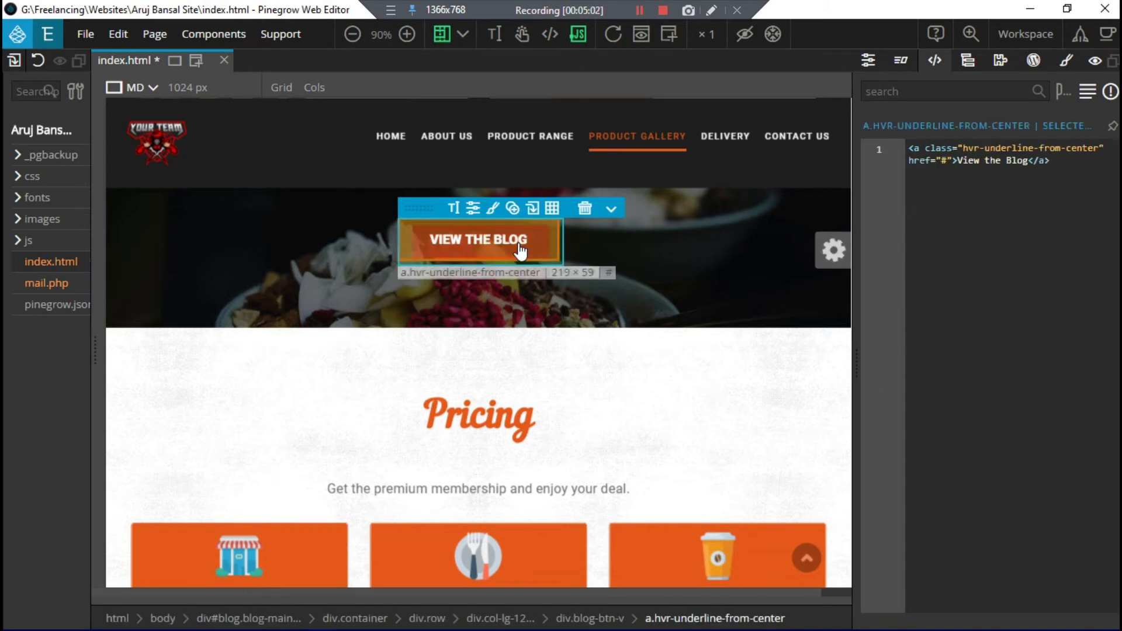
{"action": "left_click", "coordinate": [877, 67]}
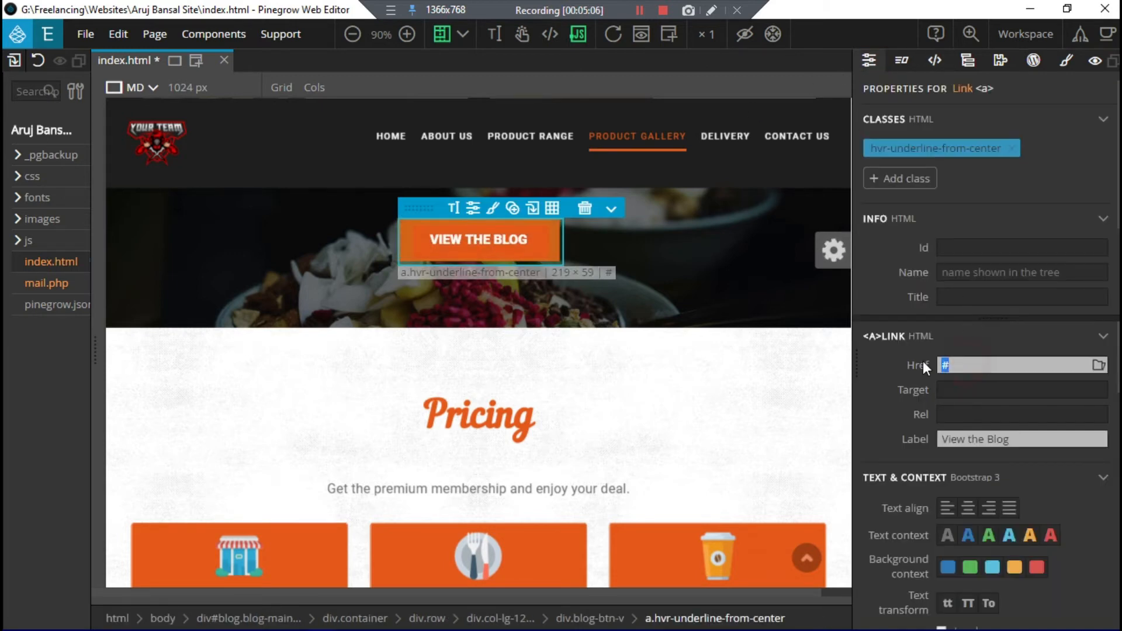
{"action": "type", "text": "your"}
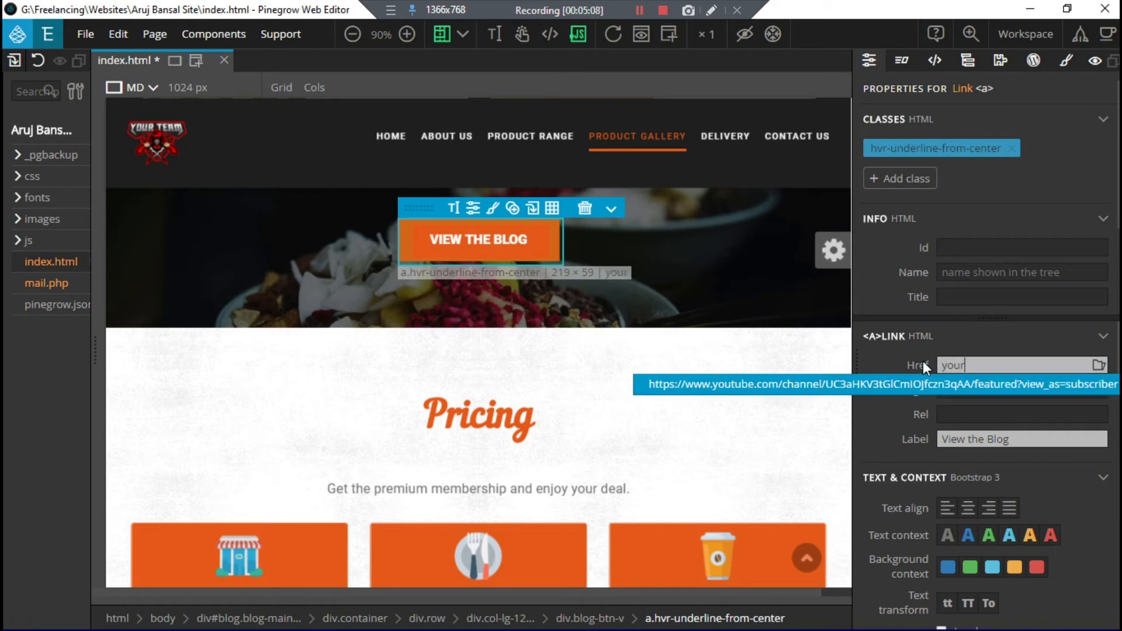
{"action": "type", "text": "team6501"}
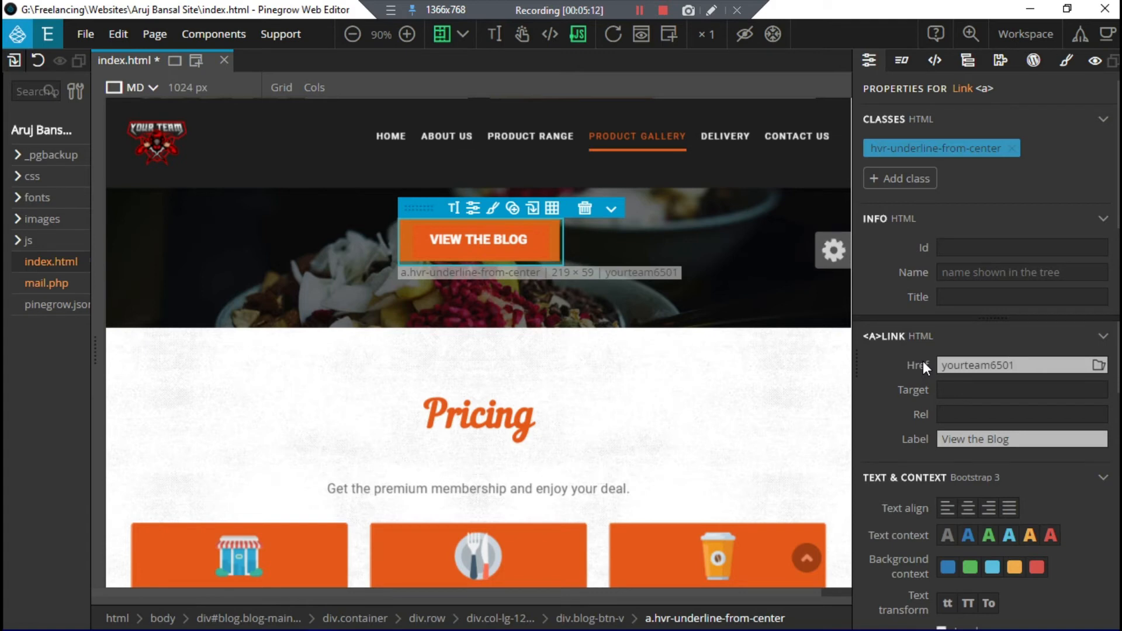
{"action": "type", "text": ".blogspot"}
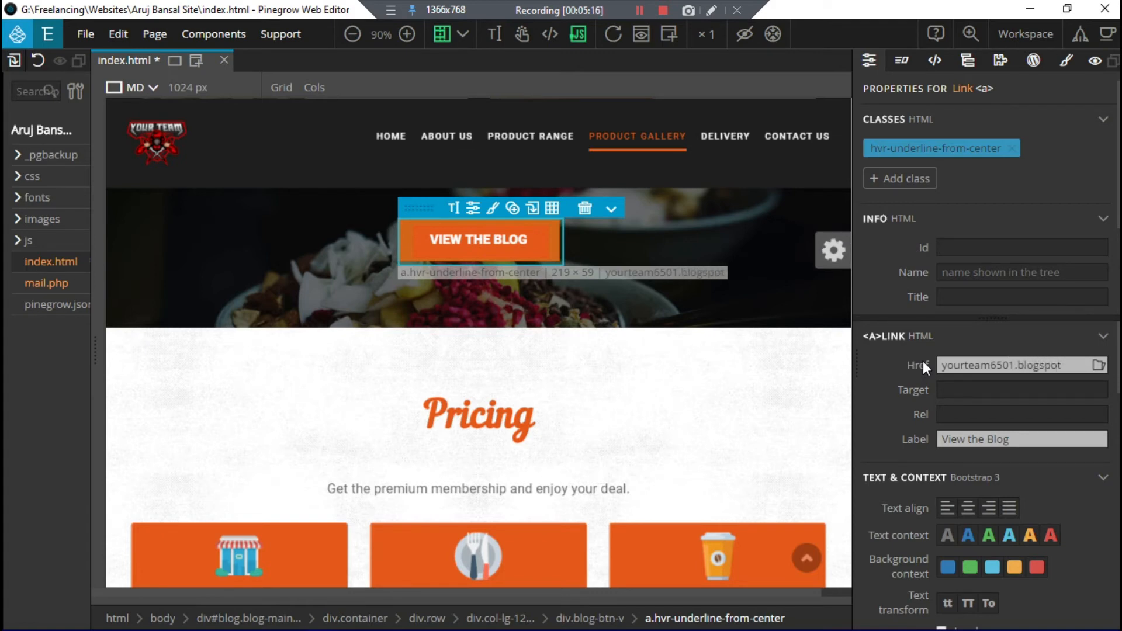
{"action": "type", "text": ".com"}
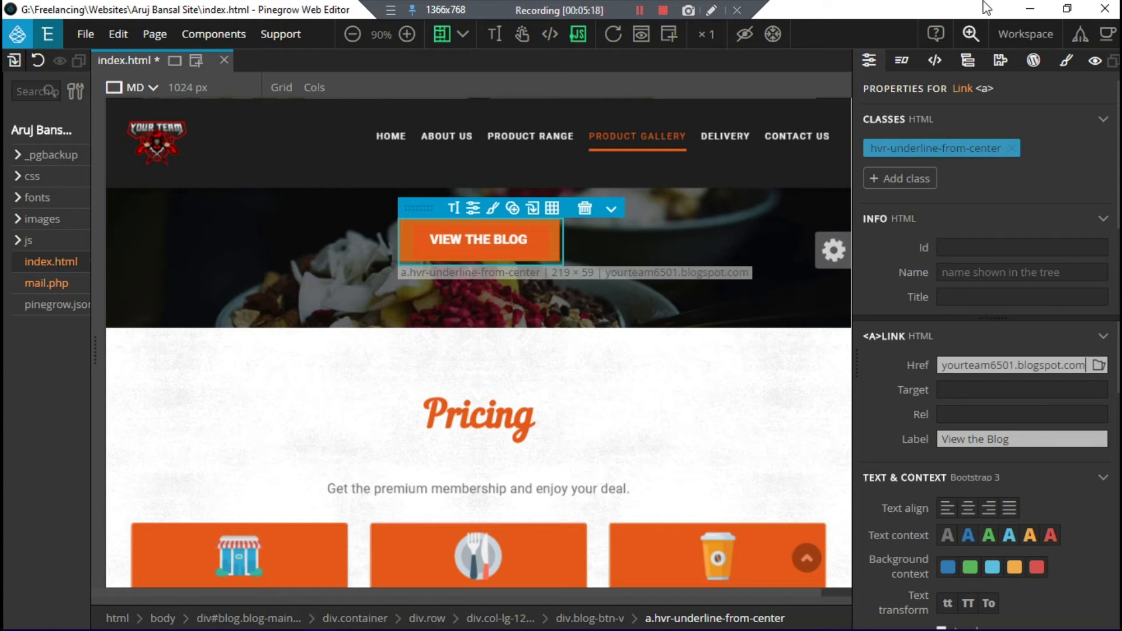
{"action": "left_click", "coordinate": [937, 61]}
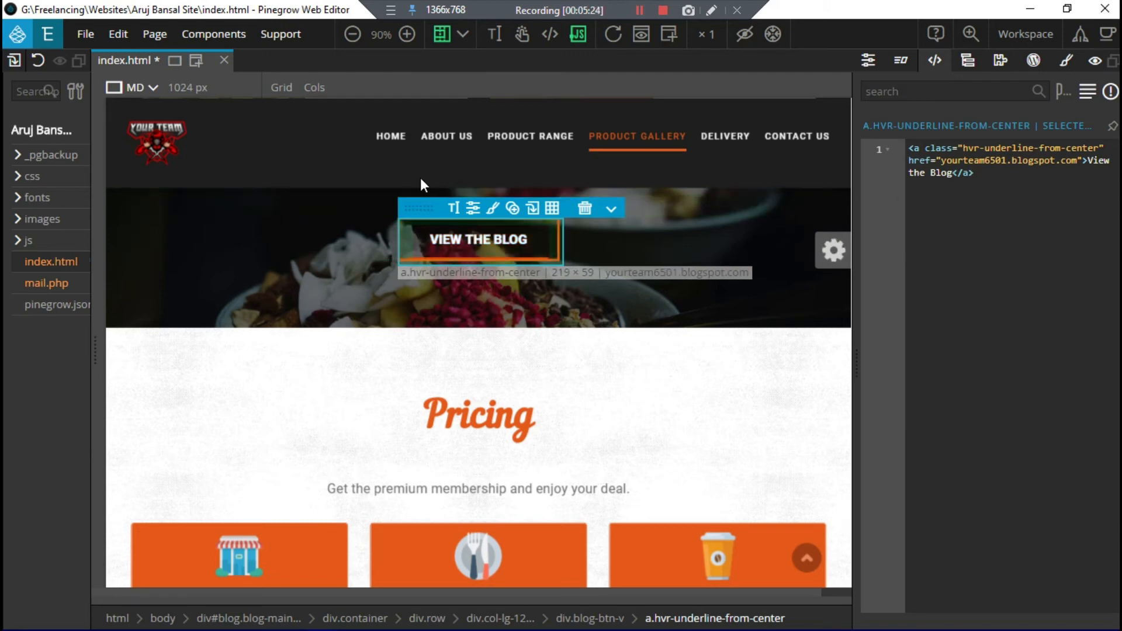
{"action": "key", "text": "ctrl+s"}
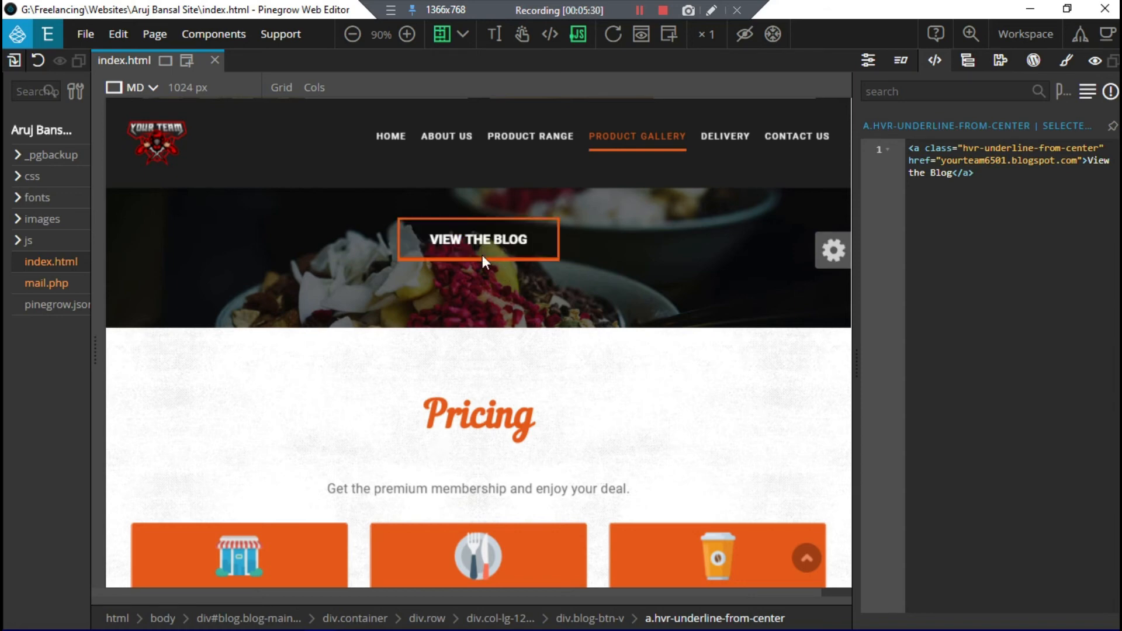
Step: Scroll past Pricing, the contact form and Newsletter to the footer's Contact Us column
{"action": "scroll", "coordinate": [497, 260], "scroll_direction": "down", "scroll_amount": 2}
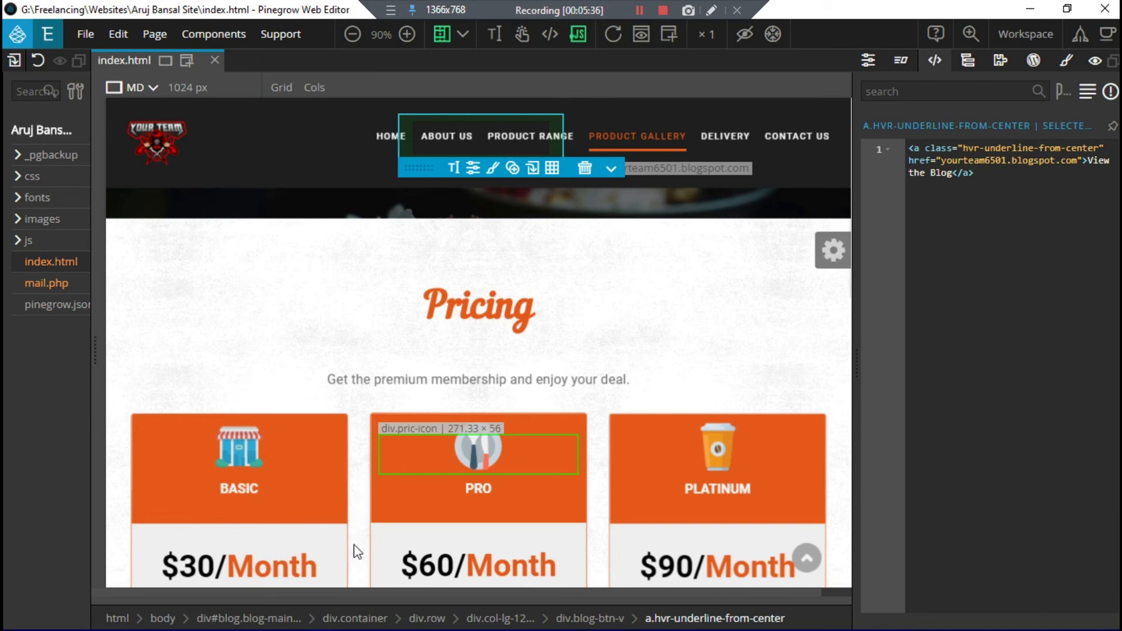
{"action": "mouse_move", "coordinate": [349, 630]}
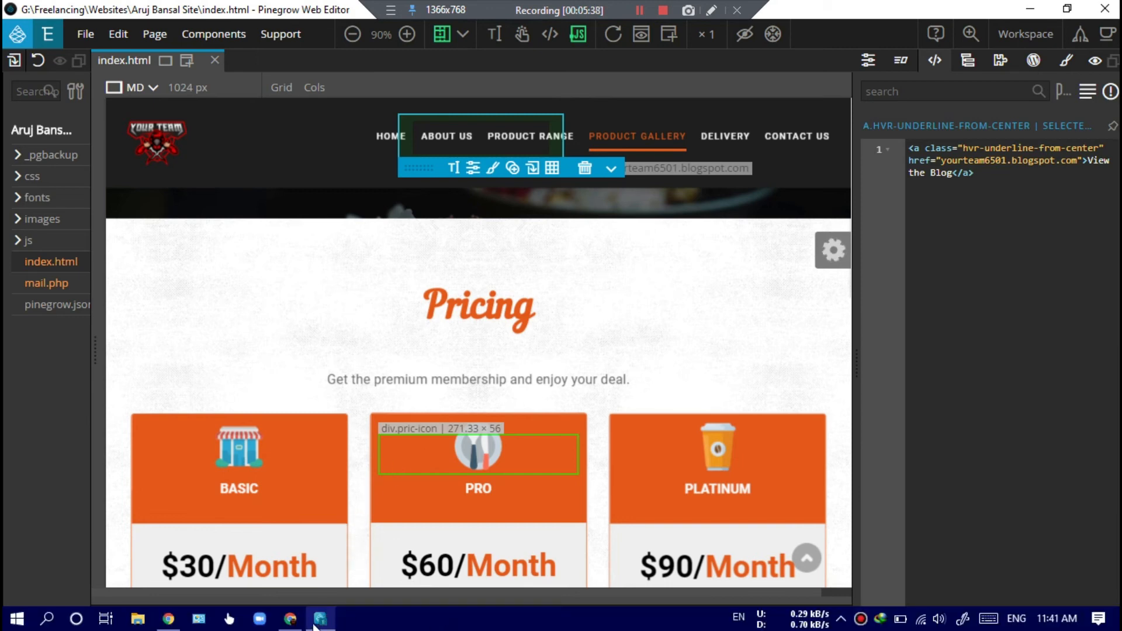
{"action": "scroll", "coordinate": [447, 458], "scroll_direction": "down", "scroll_amount": 2}
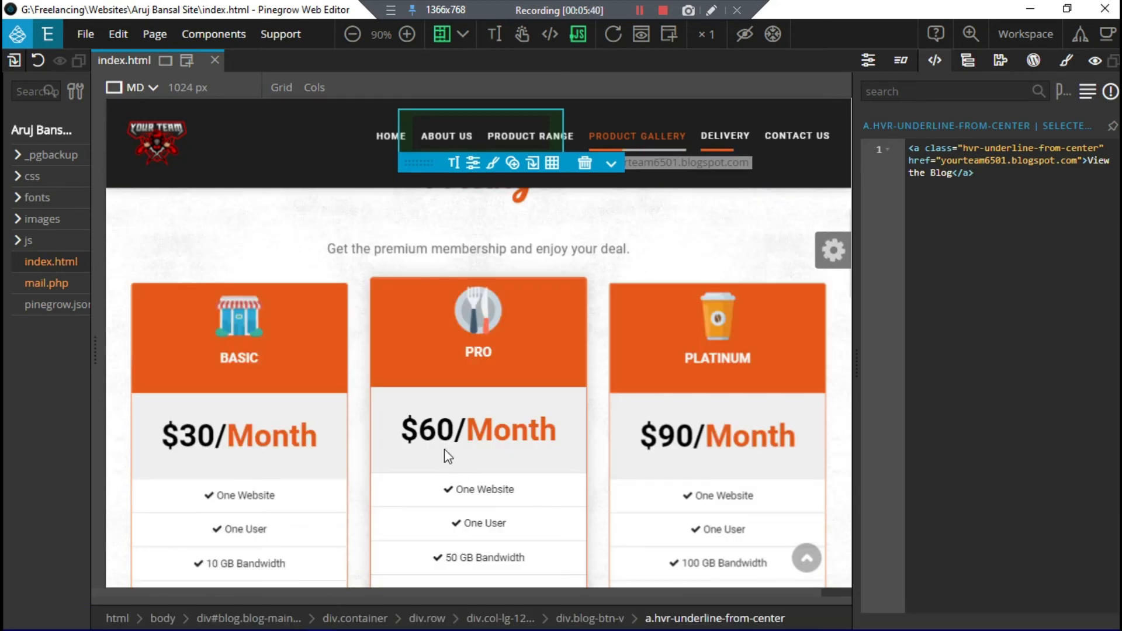
{"action": "scroll", "coordinate": [444, 450], "scroll_direction": "down", "scroll_amount": 3}
{"action": "scroll", "coordinate": [447, 455], "scroll_direction": "down", "scroll_amount": 5}
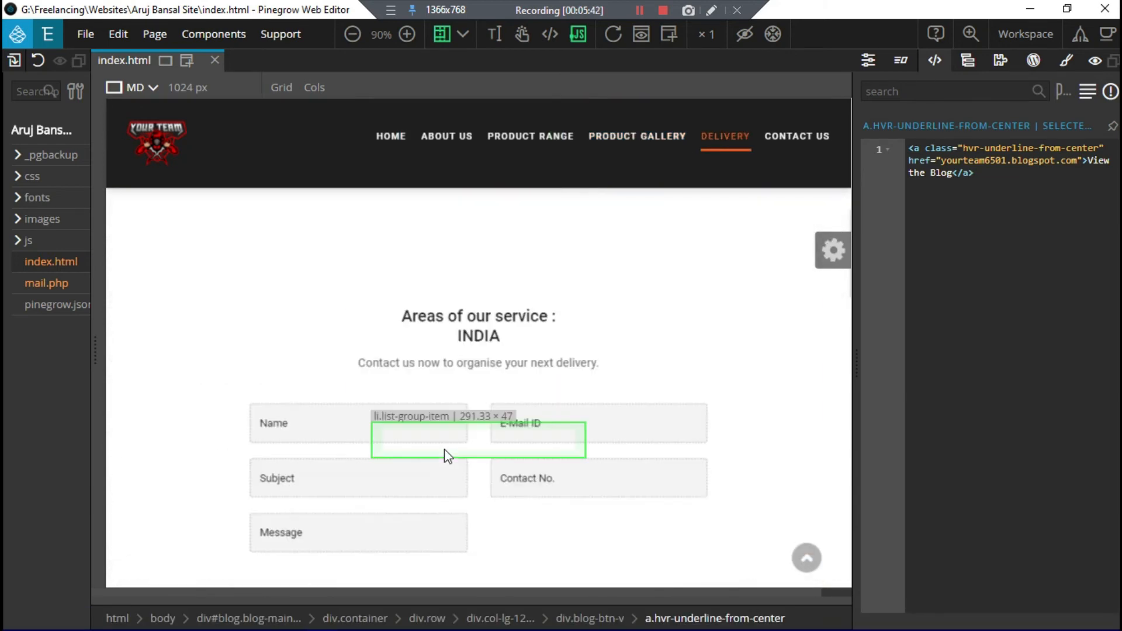
{"action": "scroll", "coordinate": [444, 455], "scroll_direction": "down", "scroll_amount": 5}
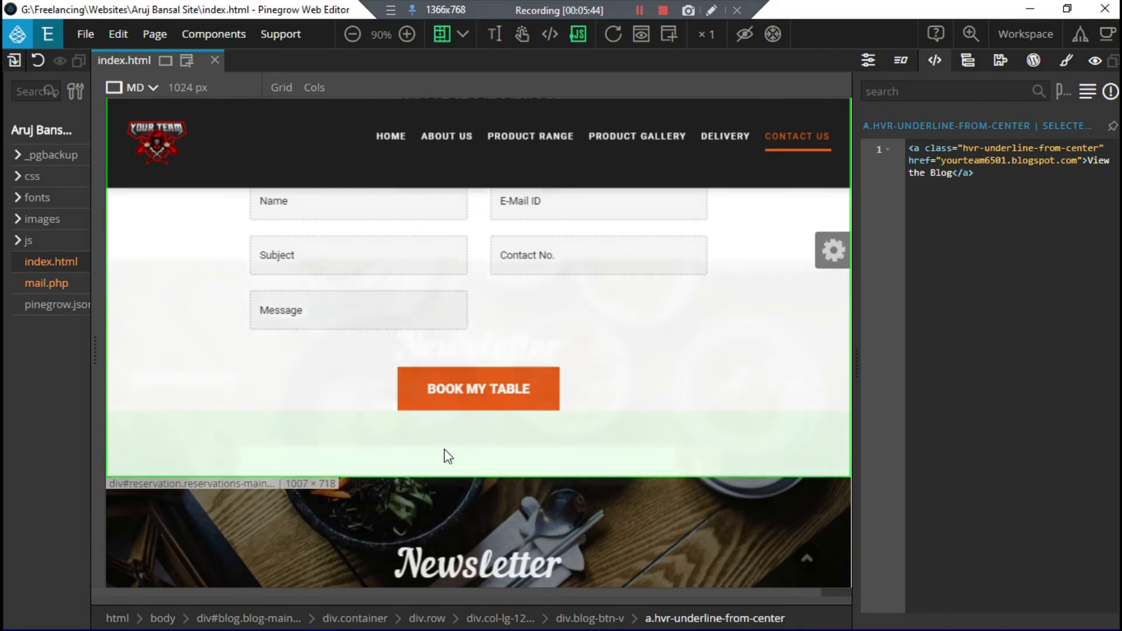
{"action": "scroll", "coordinate": [448, 448], "scroll_direction": "down", "scroll_amount": 5}
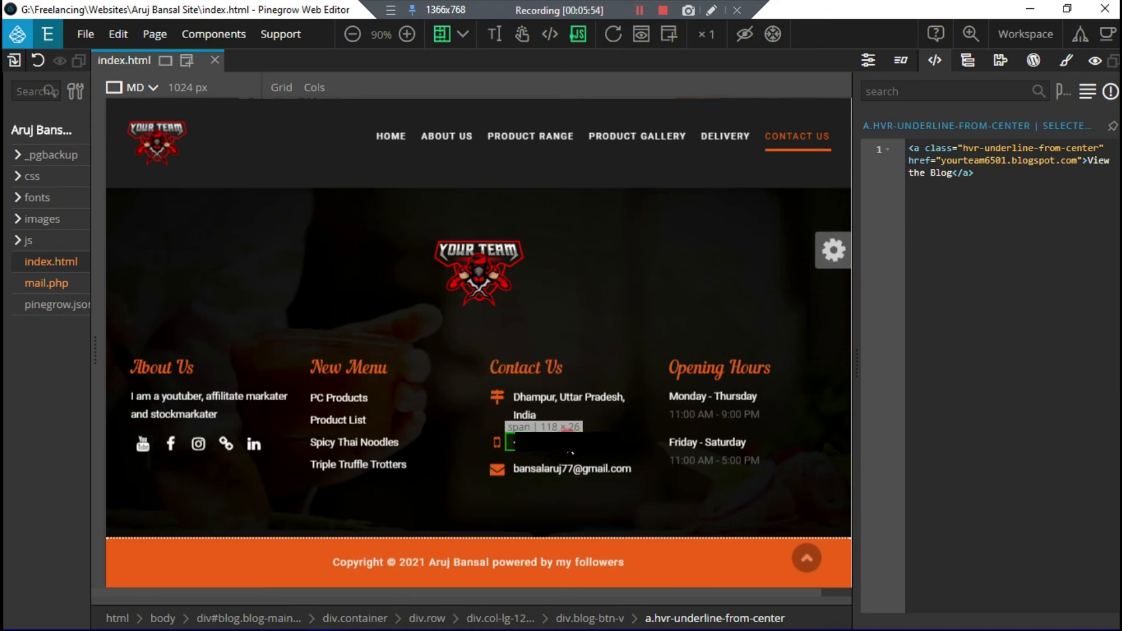
Step: Select the footer phone number in the Code panel and overwrite it with the new number
{"action": "left_click", "coordinate": [561, 443]}
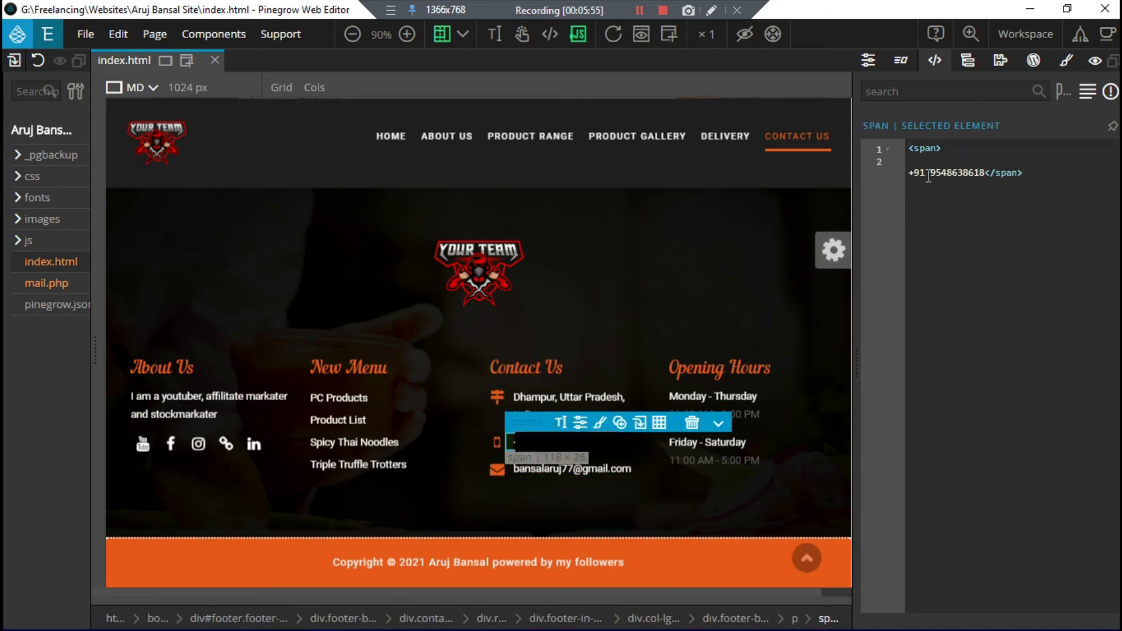
{"action": "left_click_drag", "start_coordinate": [932, 174], "coordinate": [984, 173]}
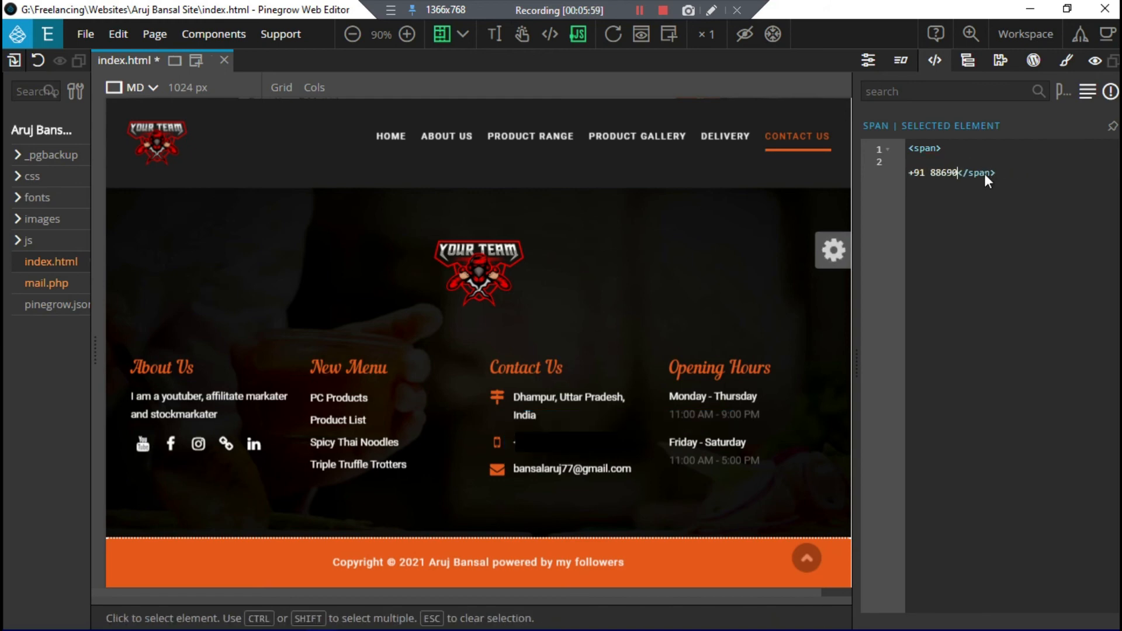
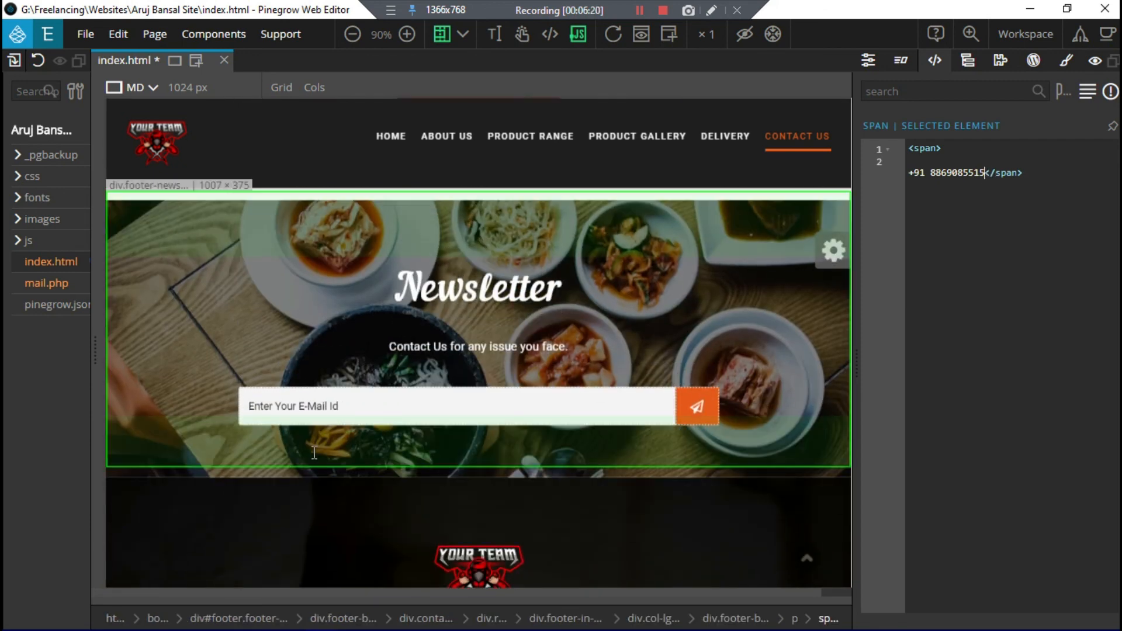
Step: Save index.html with the new phone number, close Pinegrow, and stop the recording
{"action": "scroll", "coordinate": [313, 453], "scroll_direction": "up", "scroll_amount": 5}
{"action": "scroll", "coordinate": [314, 452], "scroll_direction": "up", "scroll_amount": 10}
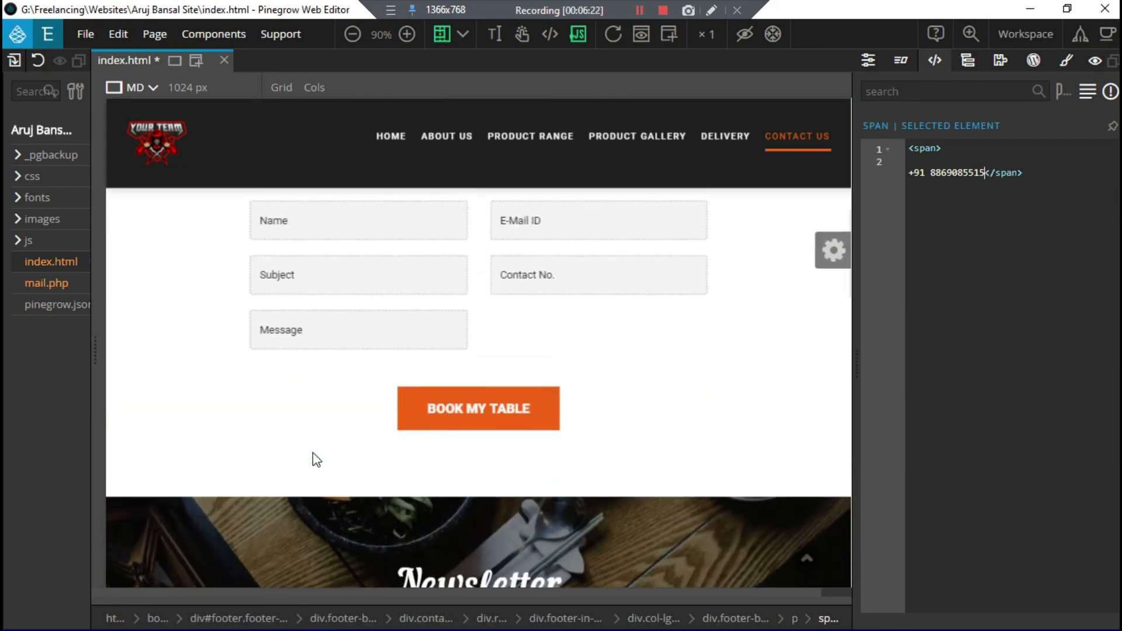
{"action": "scroll", "coordinate": [313, 453], "scroll_direction": "up", "scroll_amount": 15}
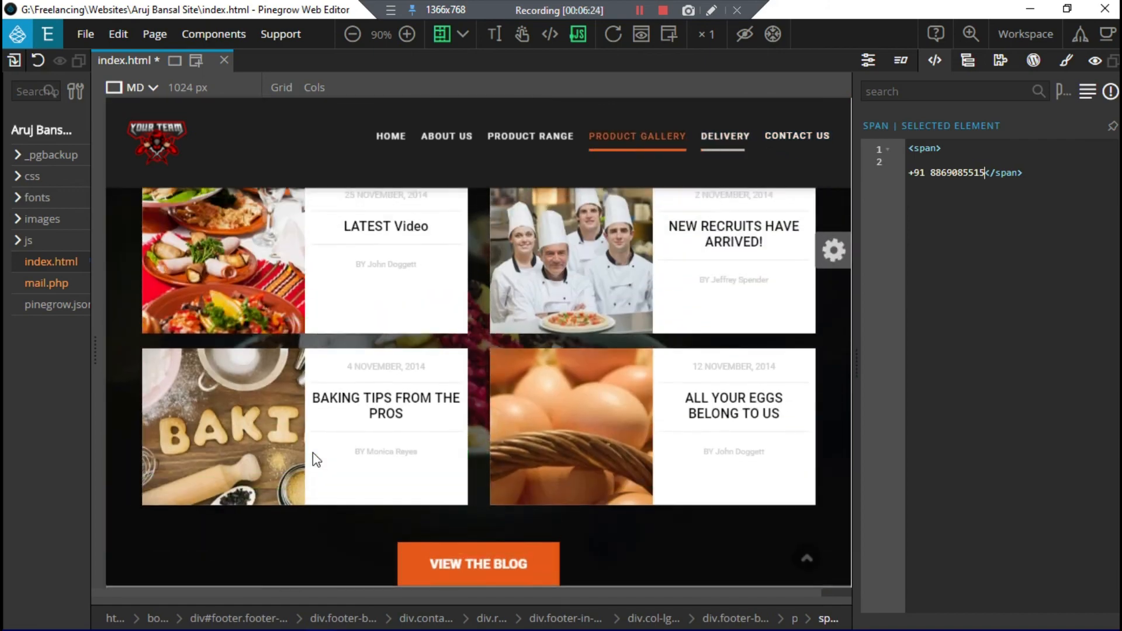
{"action": "key", "text": "ctrl+s"}
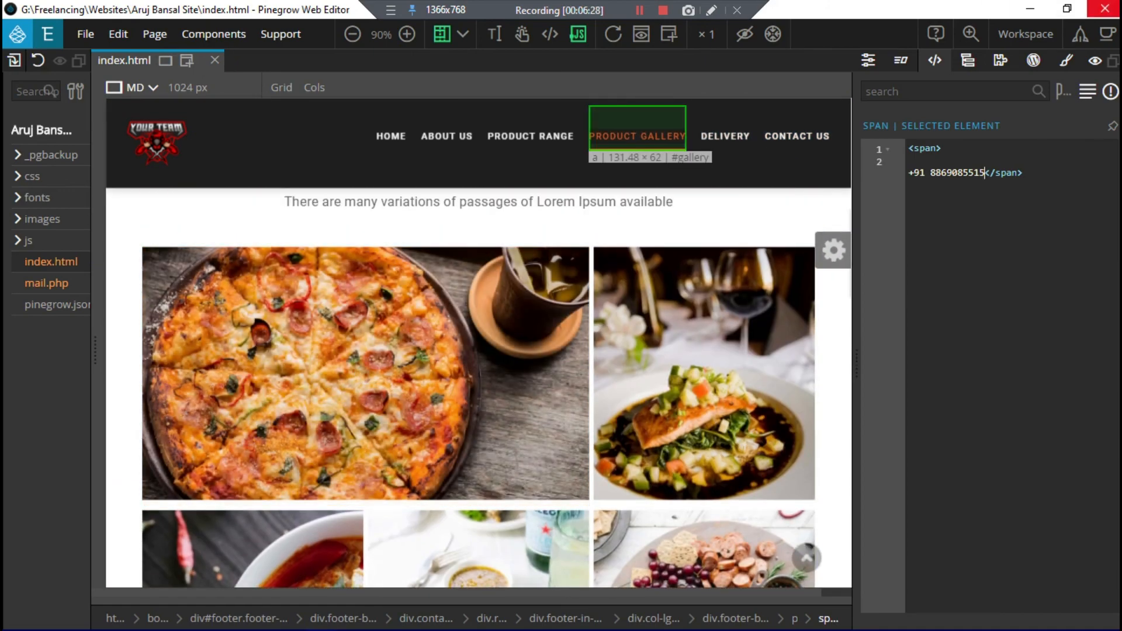
{"action": "left_click", "coordinate": [1105, 8]}
{"action": "left_click", "coordinate": [663, 11]}
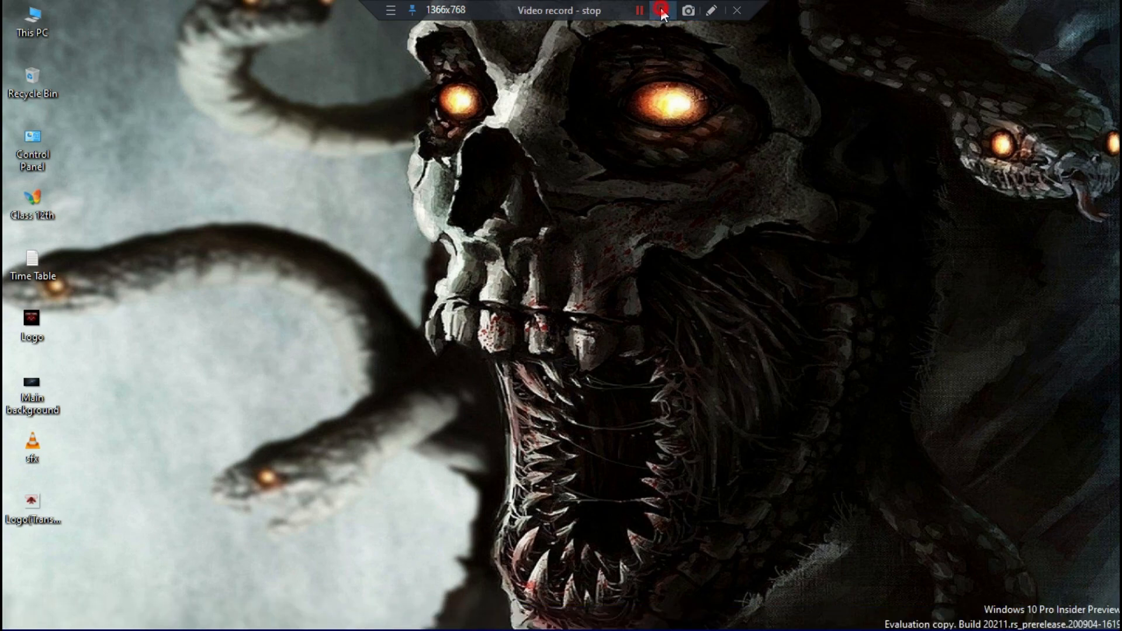